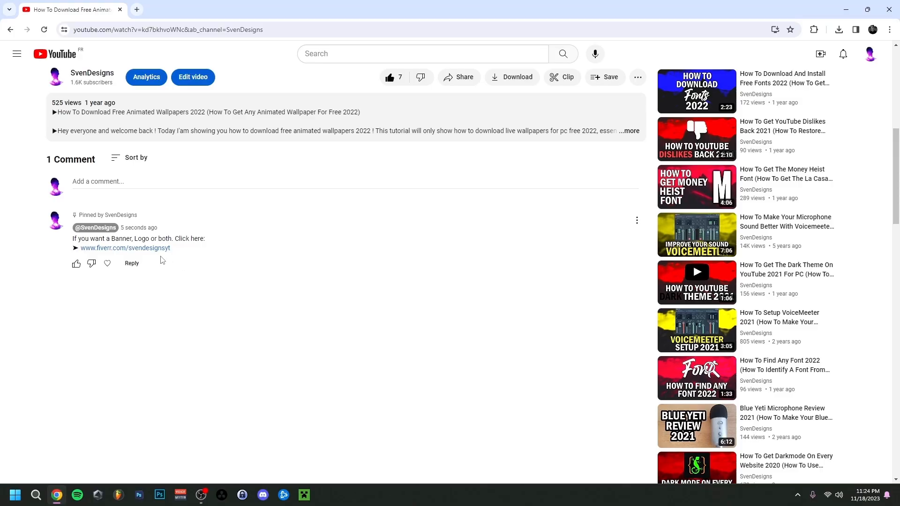
{"action": "left_click", "coordinate": [151, 251]}
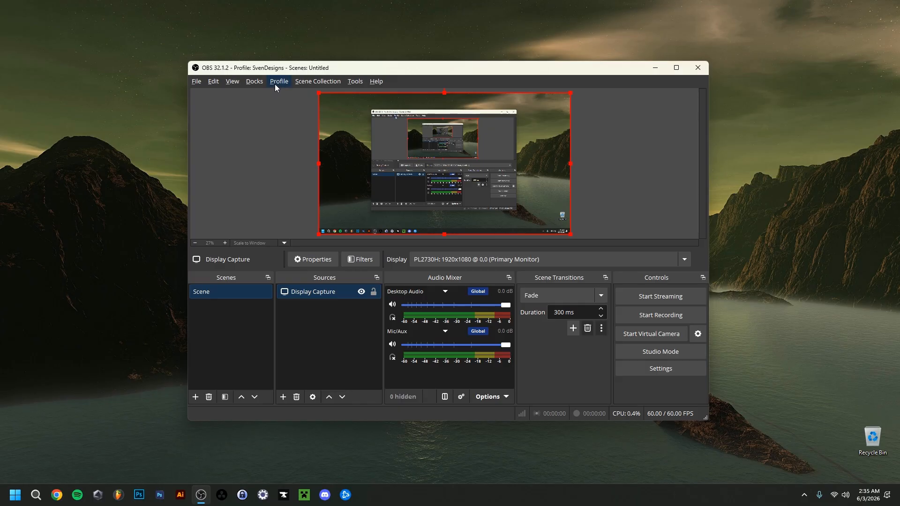
- Start adding a new profile with the auto-configuration wizard enabled
{"action": "left_click", "coordinate": [276, 83]}
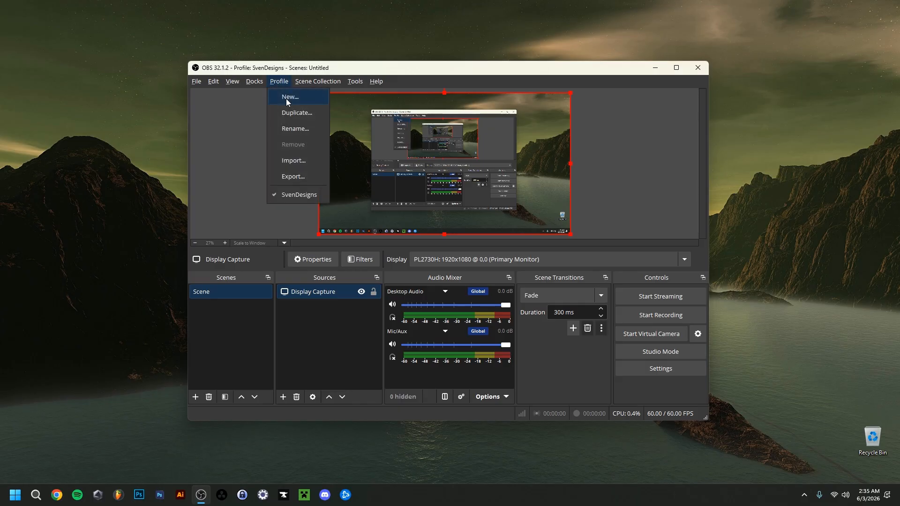
{"action": "left_click", "coordinate": [288, 99]}
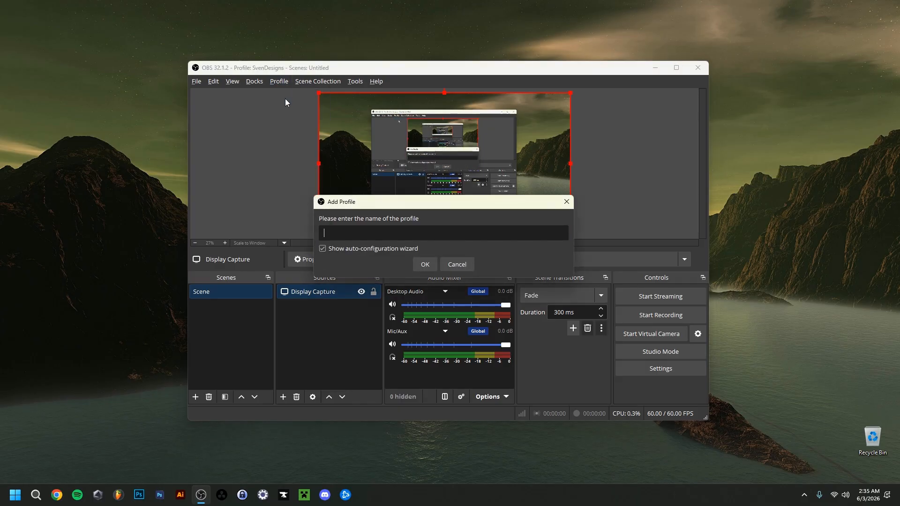
{"action": "left_click", "coordinate": [420, 265]}
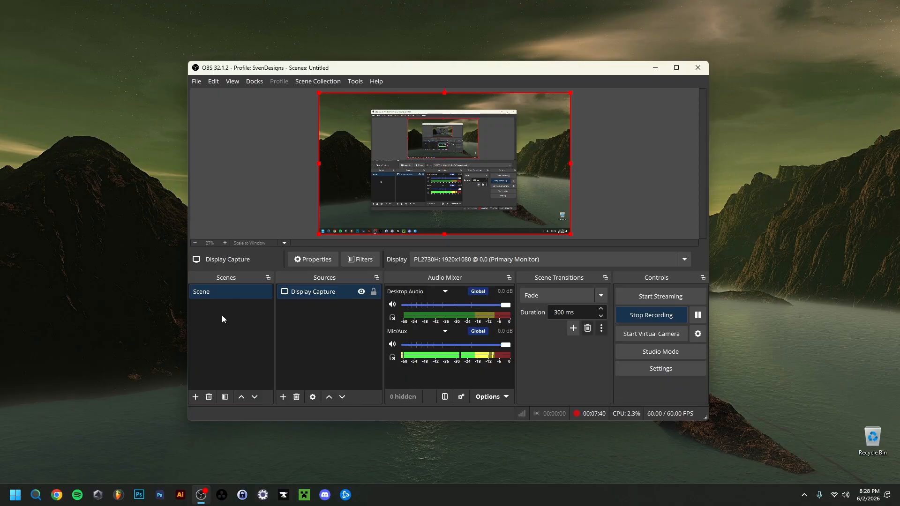
- Examine the commands for adding a scene and adding a source
{"action": "right_click", "coordinate": [221, 309]}
{"action": "left_click", "coordinate": [241, 322]}
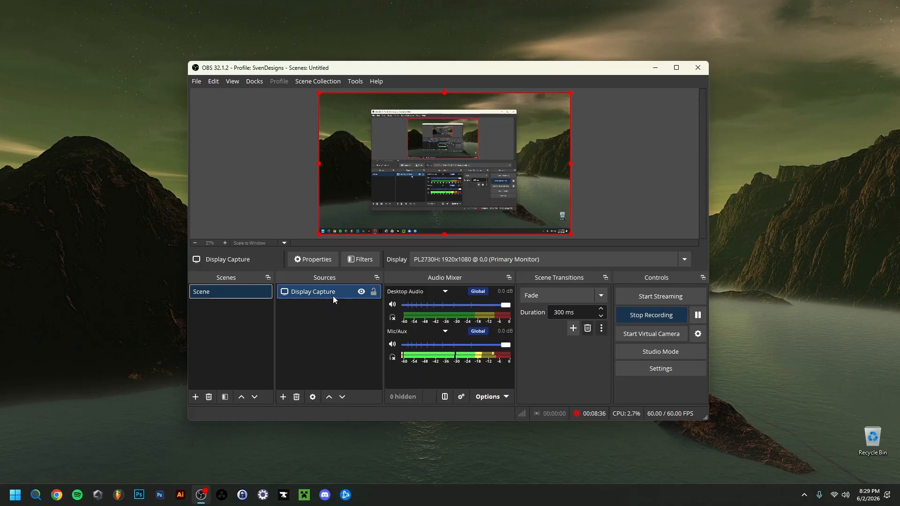
{"action": "right_click", "coordinate": [315, 310]}
{"action": "mouse_move", "coordinate": [338, 319]}
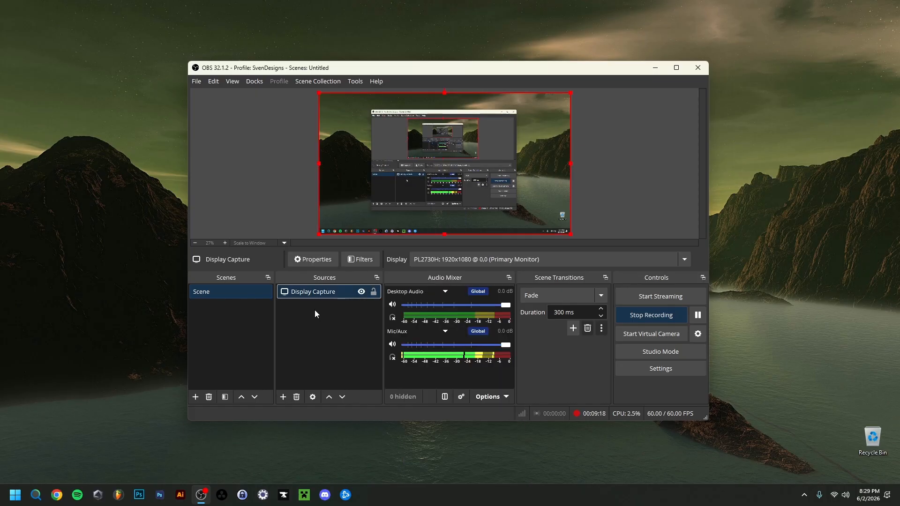
- Add a new Game Capture source to the scene under its default name and keep it visible
{"action": "right_click", "coordinate": [316, 314]}
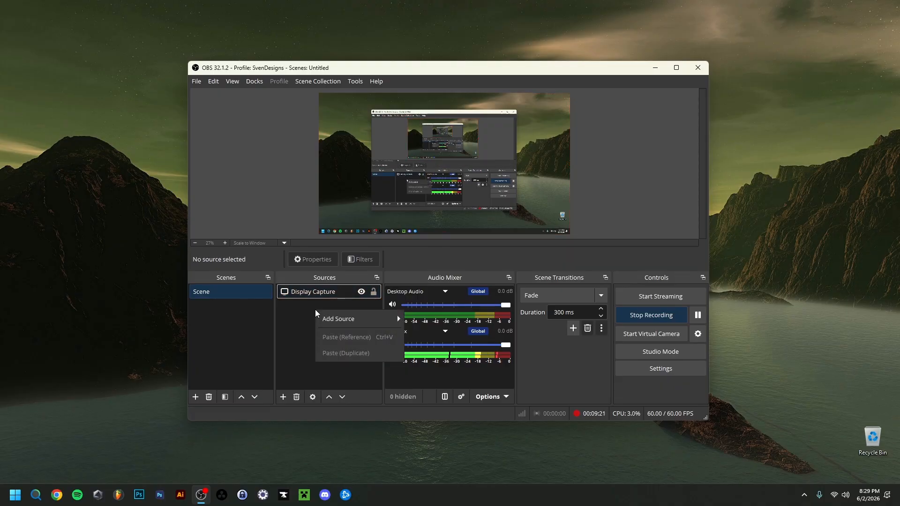
{"action": "mouse_move", "coordinate": [342, 322]}
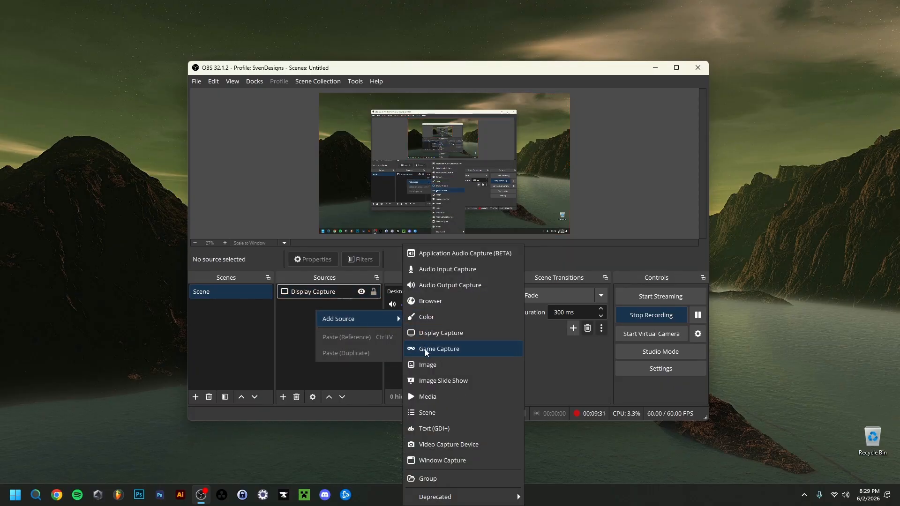
{"action": "left_click", "coordinate": [448, 352]}
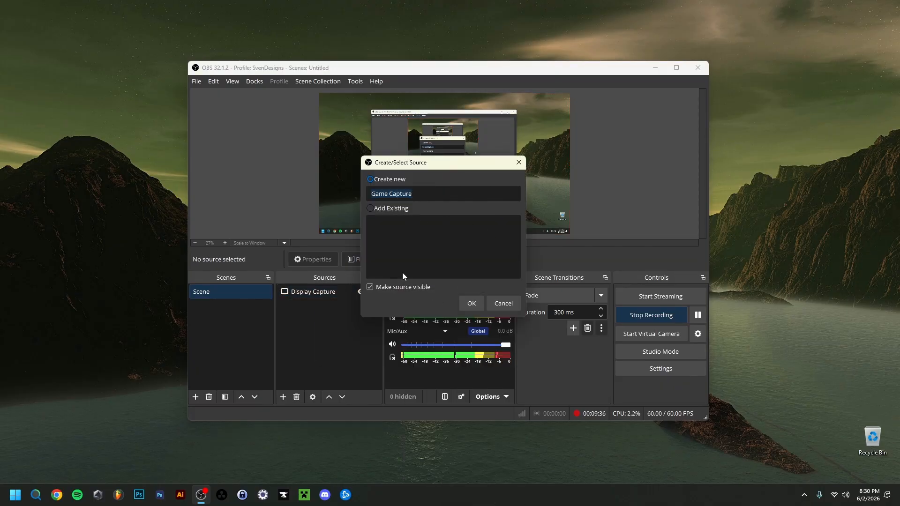
{"action": "left_click", "coordinate": [471, 303]}
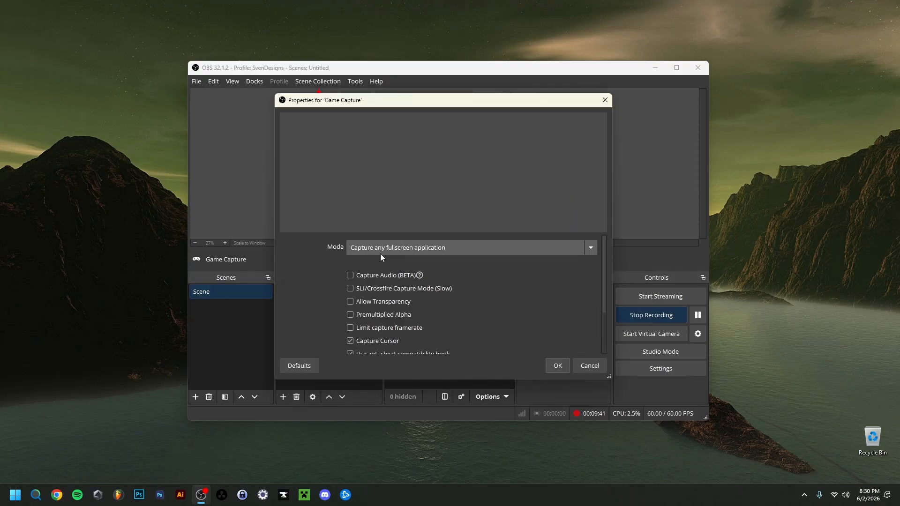
- Set the Game Capture mode to Capture specific window and check which windows can be chosen
{"action": "left_click", "coordinate": [380, 253]}
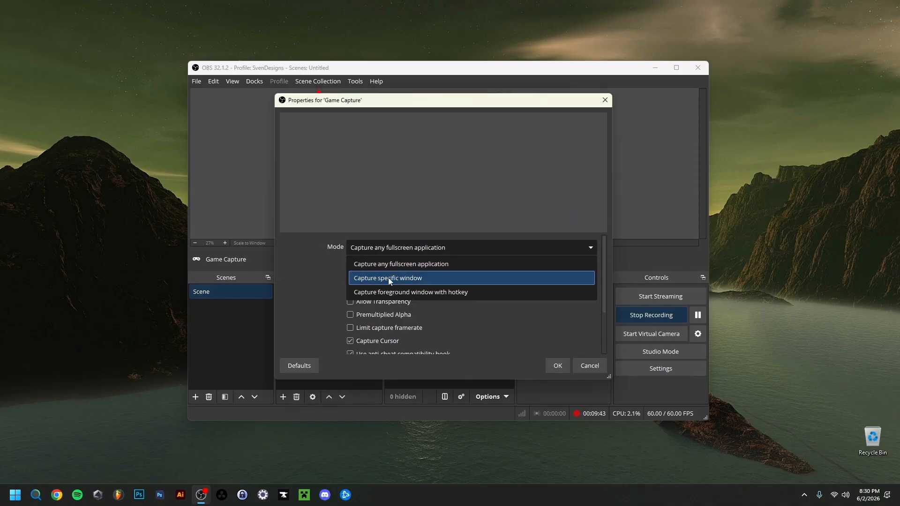
{"action": "left_click", "coordinate": [388, 278]}
{"action": "left_click", "coordinate": [389, 273]}
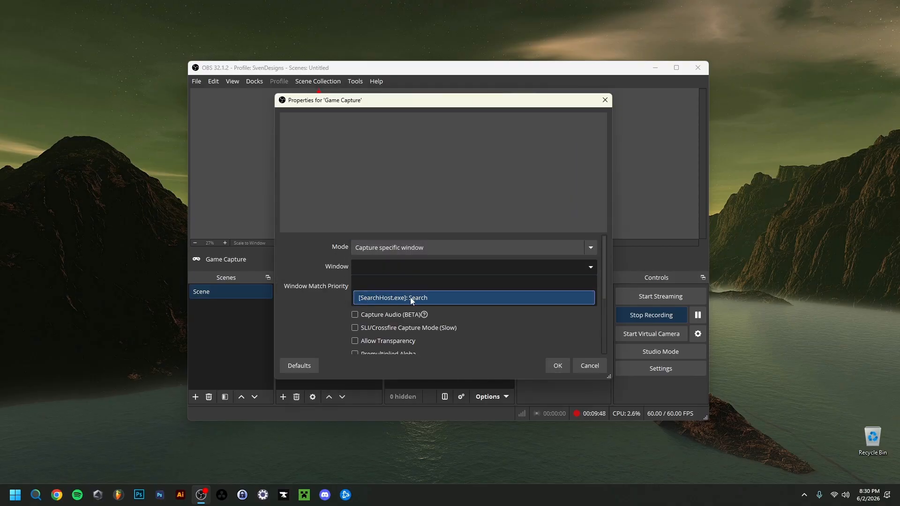
{"action": "left_click", "coordinate": [333, 267]}
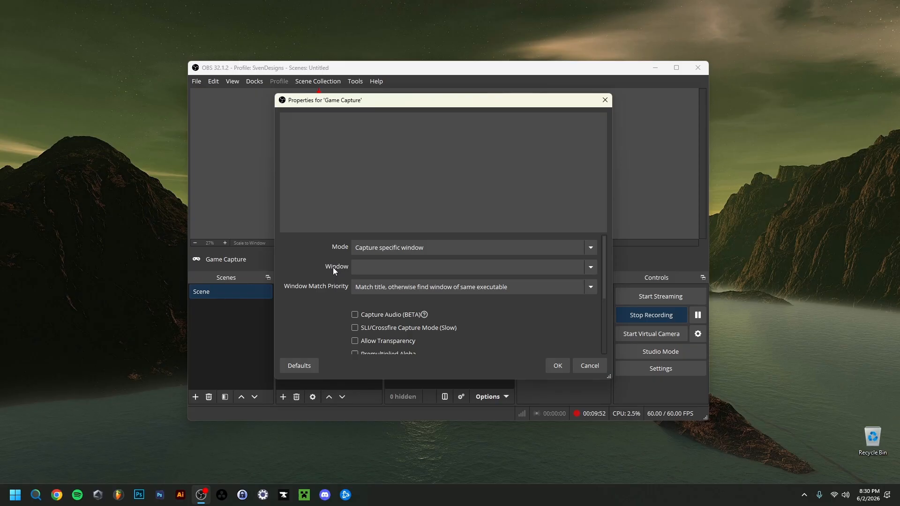
{"action": "left_click", "coordinate": [359, 271]}
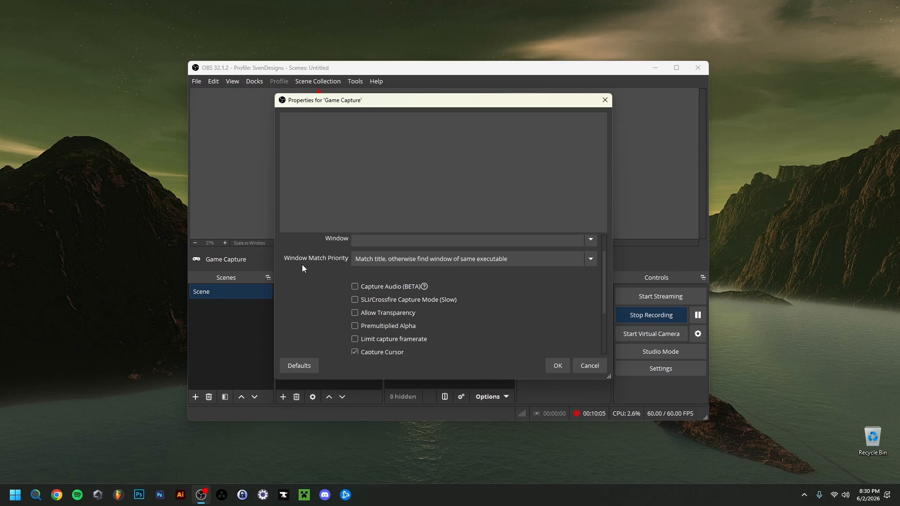
- Review the remaining Game Capture properties, including the explanation of Capture Audio (BETA)
{"action": "scroll", "coordinate": [302, 264], "scroll_direction": "down", "scroll_amount": 2}
{"action": "scroll", "coordinate": [301, 271], "scroll_direction": "up", "scroll_amount": 1}
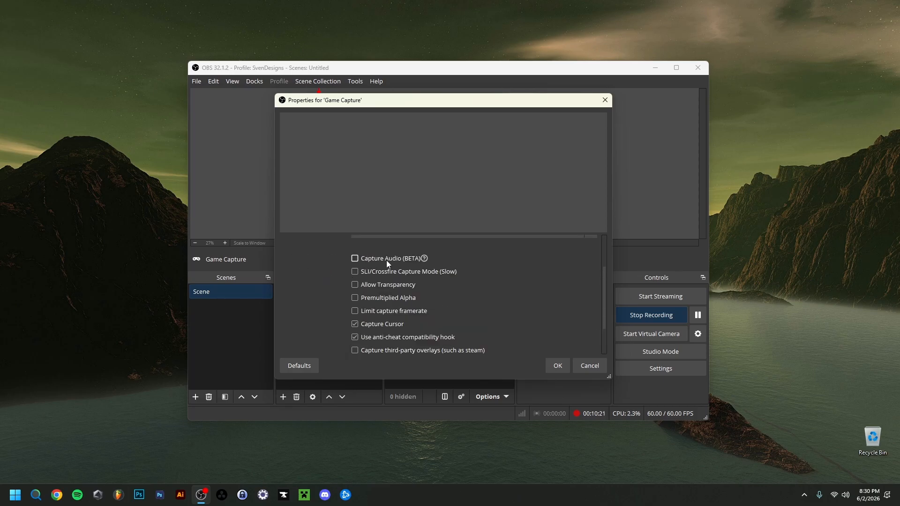
{"action": "mouse_move", "coordinate": [384, 260]}
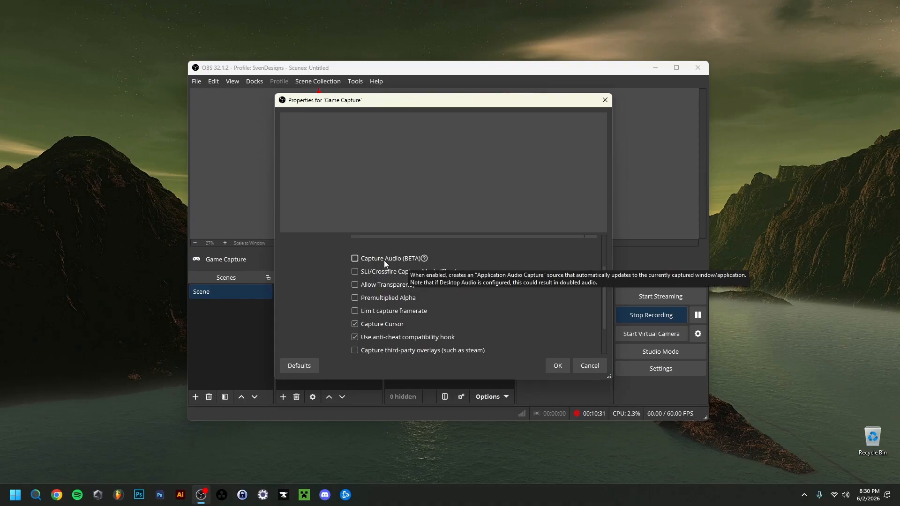
{"action": "scroll", "coordinate": [328, 294], "scroll_direction": "down", "scroll_amount": 2}
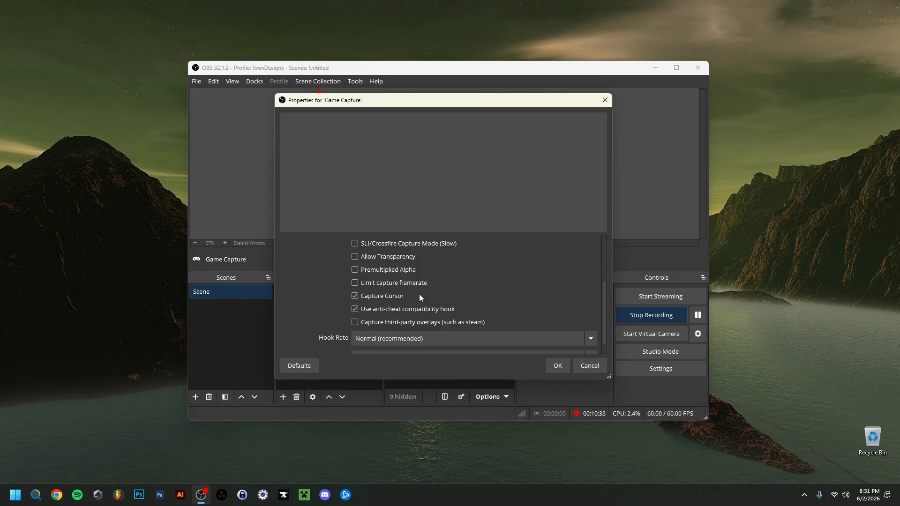
{"action": "scroll", "coordinate": [416, 296], "scroll_direction": "down", "scroll_amount": 1}
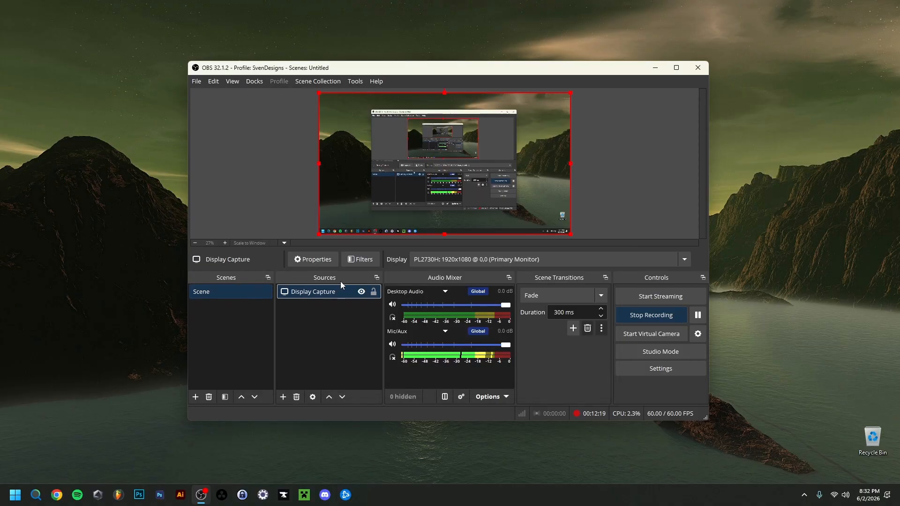
- Open the program settings and review the General options, including the available update channels
{"action": "left_click", "coordinate": [664, 370]}
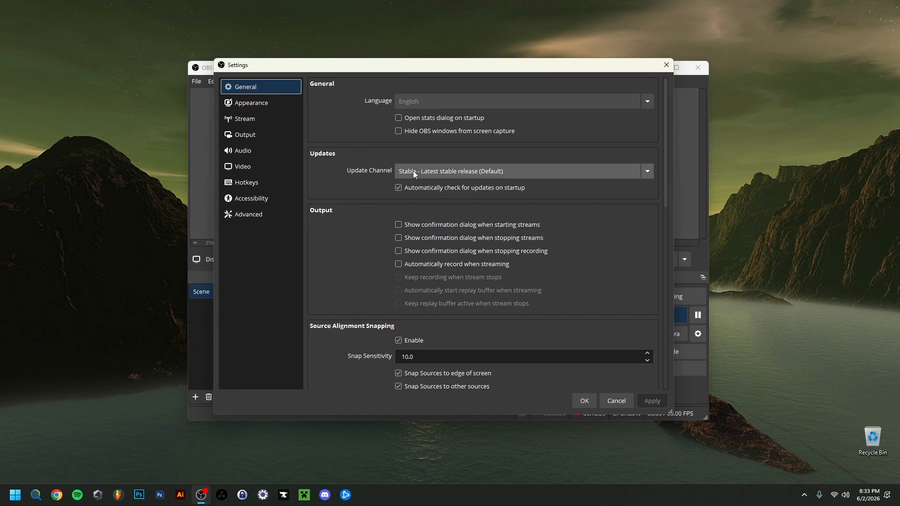
{"action": "left_click", "coordinate": [436, 174]}
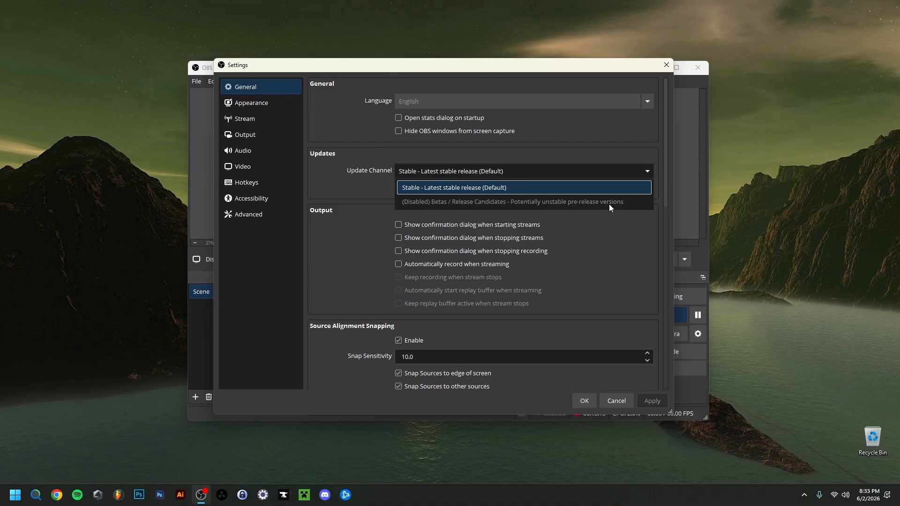
{"action": "left_click", "coordinate": [345, 187]}
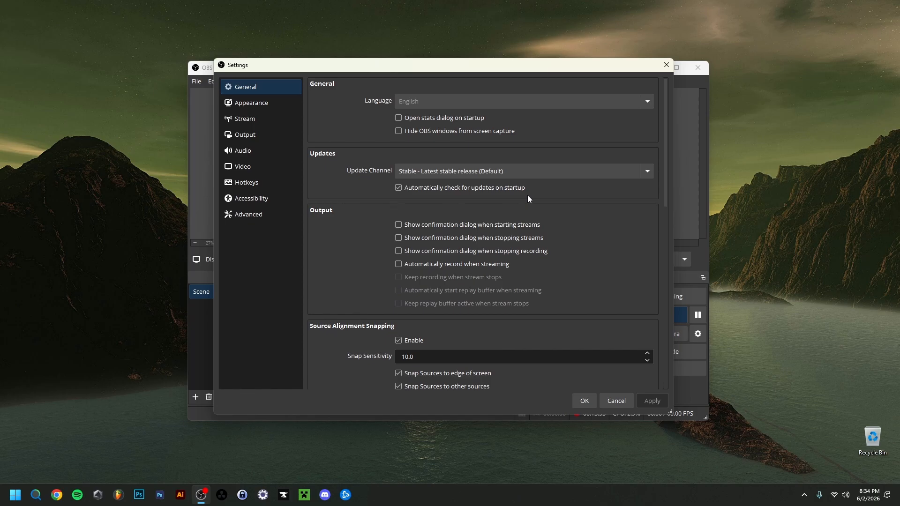
{"action": "scroll", "coordinate": [345, 217], "scroll_direction": "down", "scroll_amount": 5}
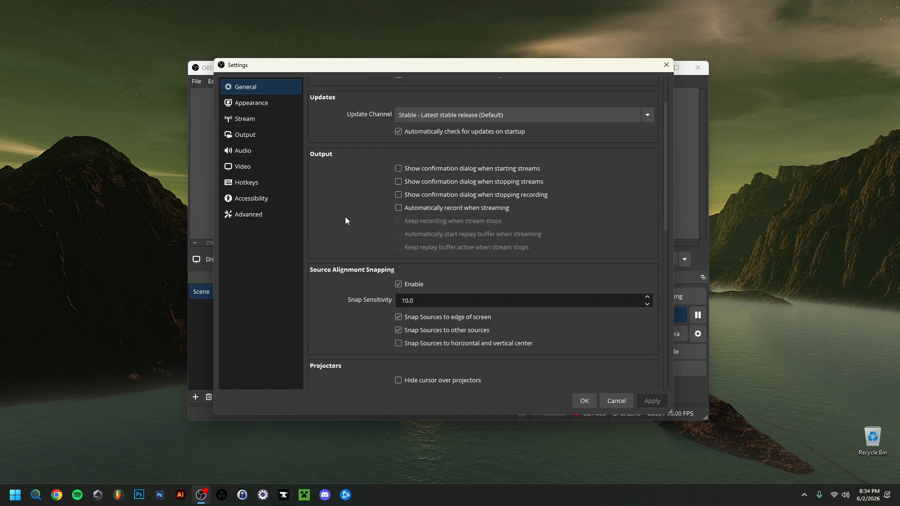
{"action": "scroll", "coordinate": [346, 224], "scroll_direction": "up", "scroll_amount": 5}
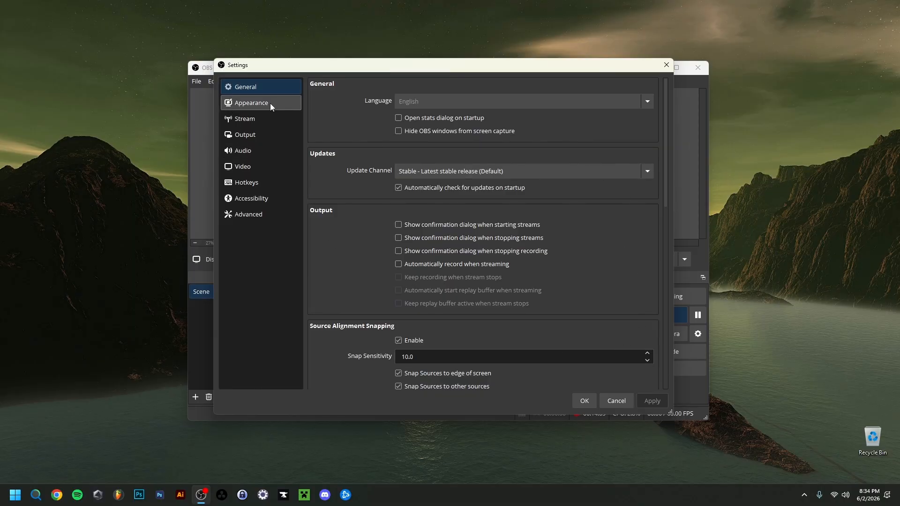
- Examine the Appearance settings and the list of available styles for the Yami theme
{"action": "left_click", "coordinate": [270, 103]}
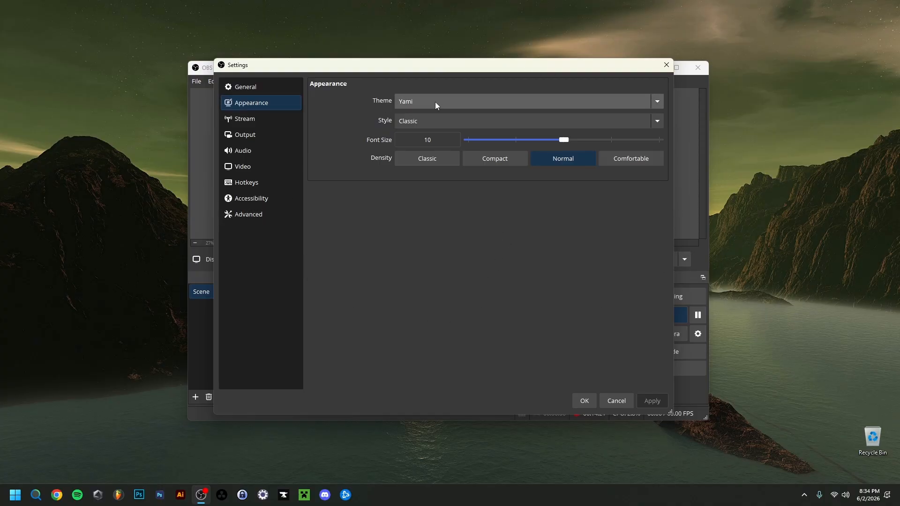
{"action": "left_click", "coordinate": [431, 123]}
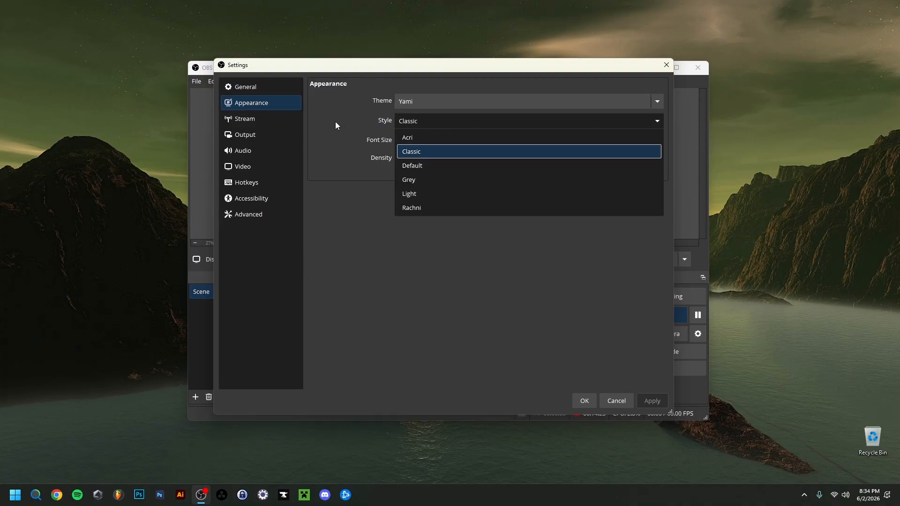
{"action": "left_click", "coordinate": [367, 125]}
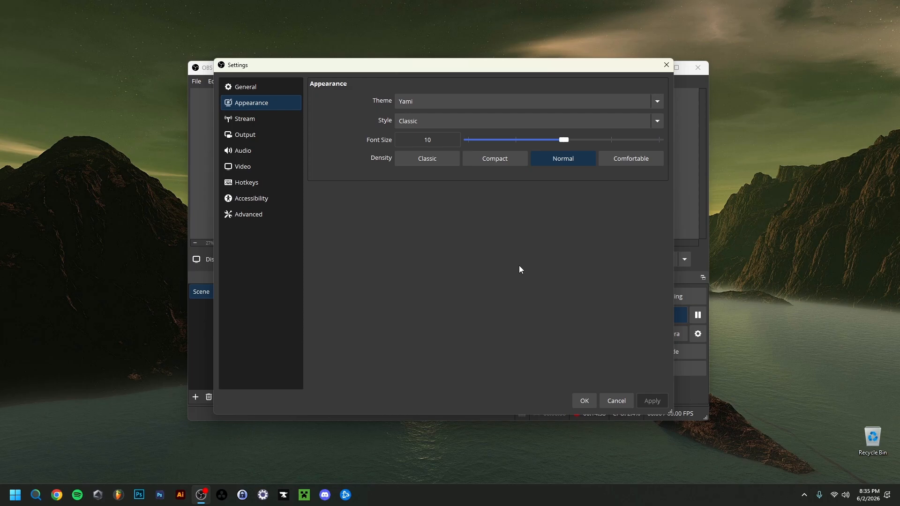
{"action": "left_click", "coordinate": [401, 123]}
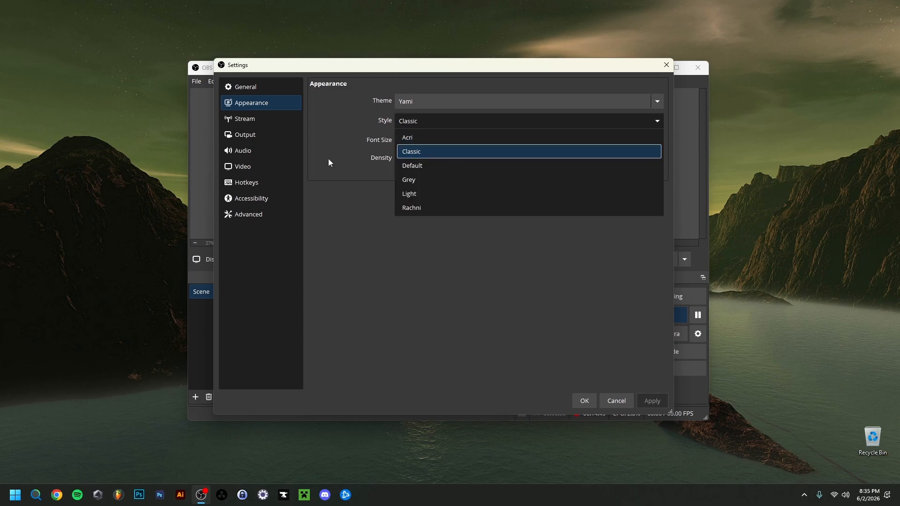
{"action": "left_click", "coordinate": [354, 169]}
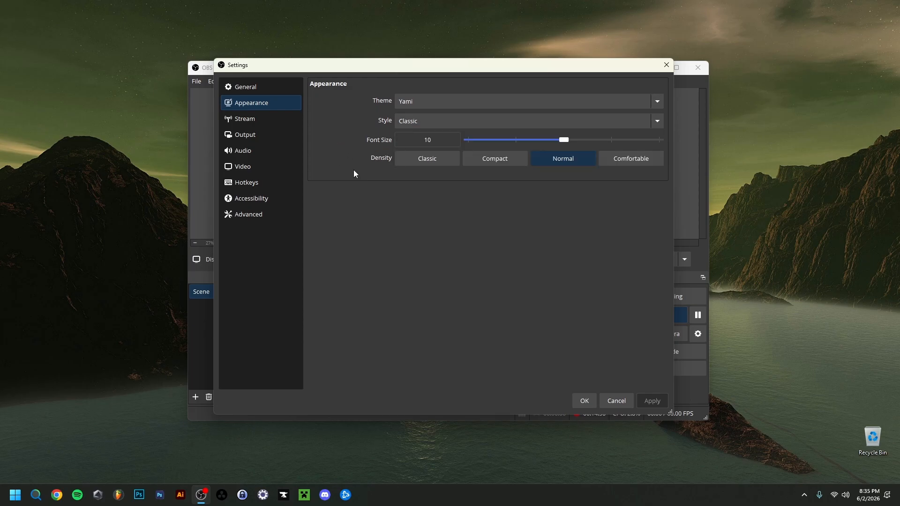
- View the Stream service settings, the streaming output settings, and the recording output settings
{"action": "left_click", "coordinate": [260, 120]}
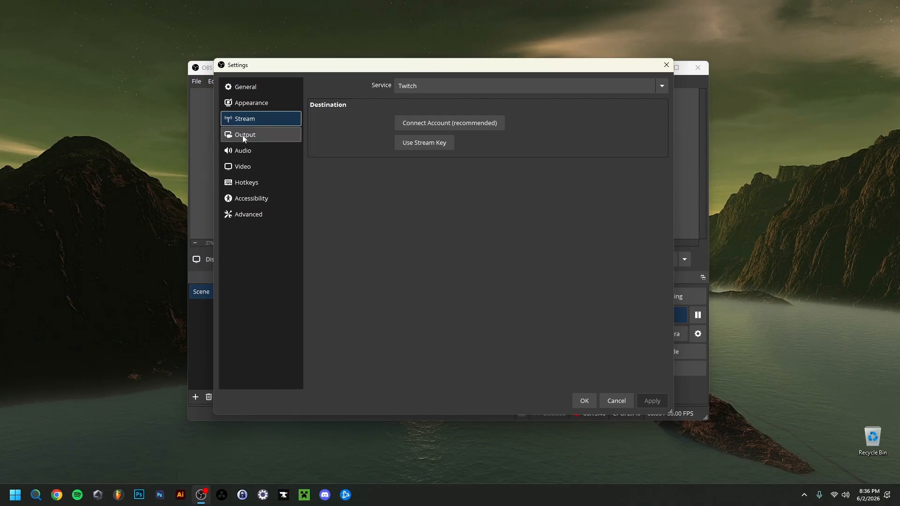
{"action": "left_click", "coordinate": [242, 135]}
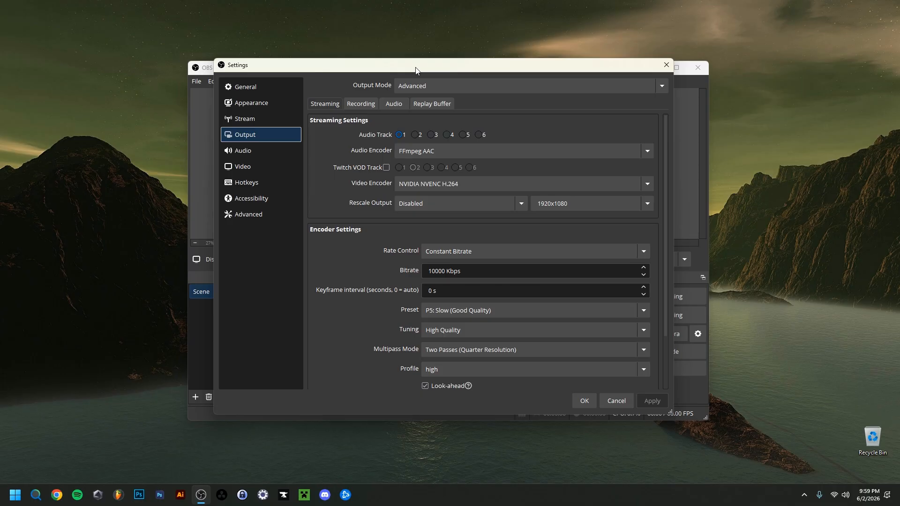
{"action": "left_click", "coordinate": [368, 106]}
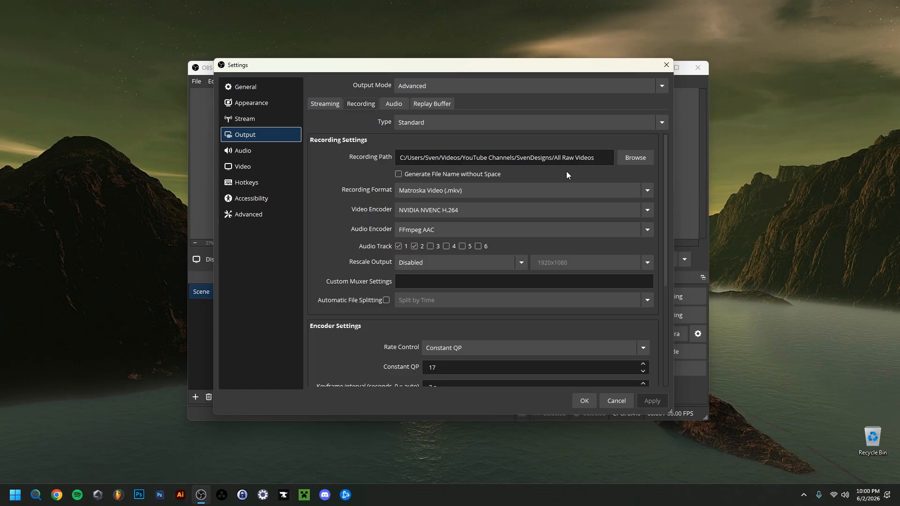
- Review the available recording formats and video encoders in the recording output settings
{"action": "left_click", "coordinate": [432, 190]}
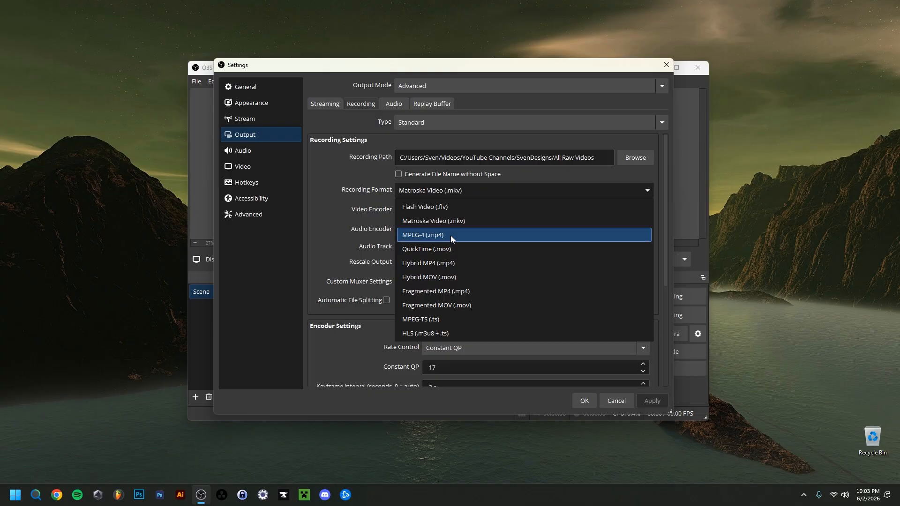
{"action": "left_click", "coordinate": [324, 223]}
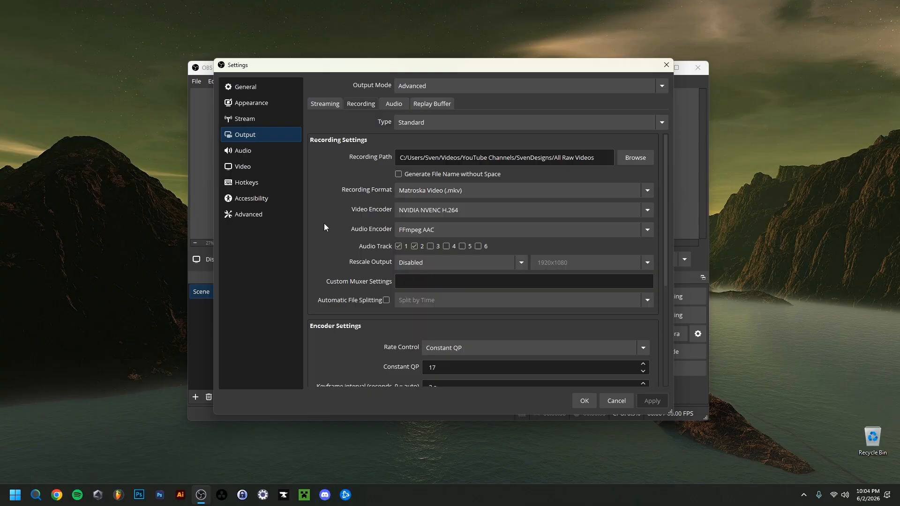
{"action": "left_click", "coordinate": [421, 213]}
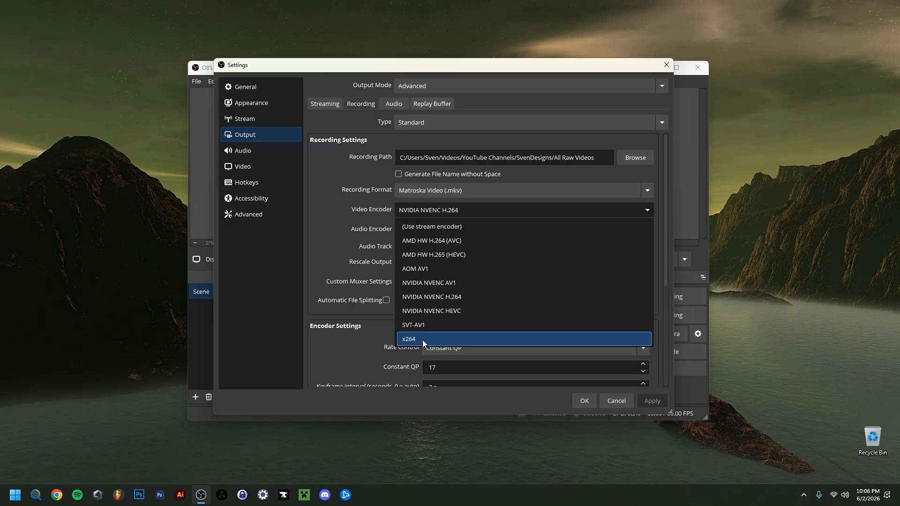
{"action": "left_click", "coordinate": [338, 232]}
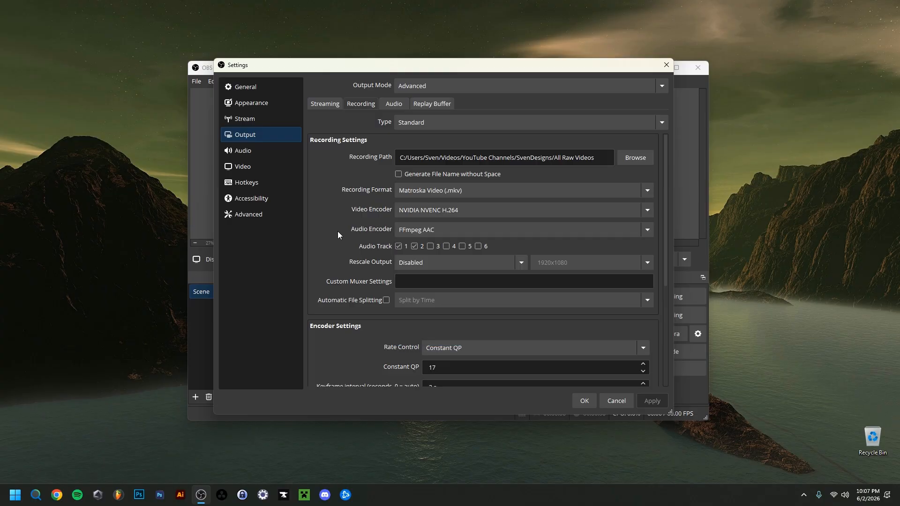
- Review the available audio encoders for recording and choose FFmpeg AAC
{"action": "left_click", "coordinate": [453, 229]}
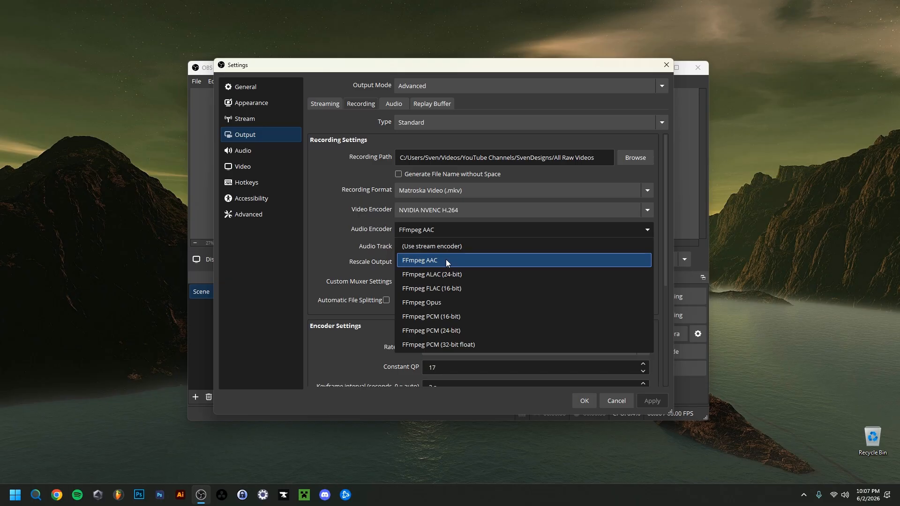
{"action": "left_click", "coordinate": [446, 260]}
- Set the encoder preset to P5: Slow (Good Quality) and view the available tuning options
{"action": "scroll", "coordinate": [389, 221], "scroll_direction": "down", "scroll_amount": 1}
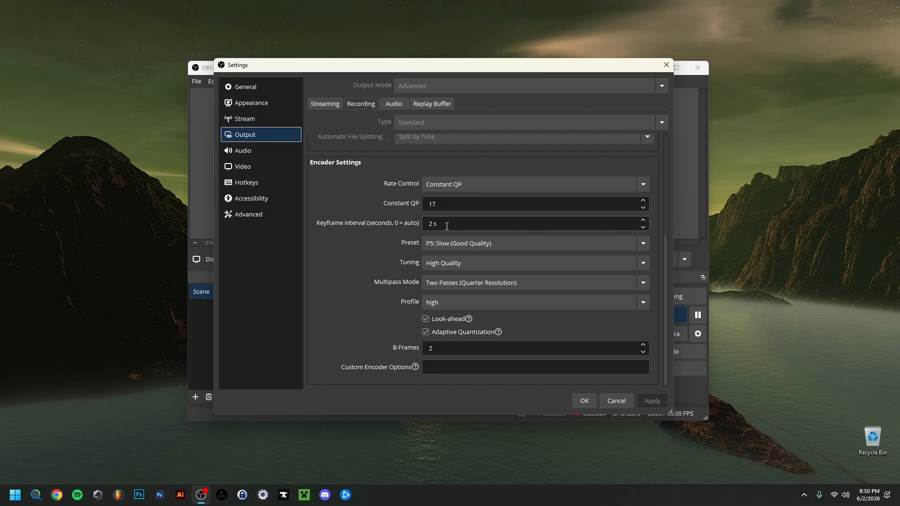
{"action": "left_click", "coordinate": [445, 248]}
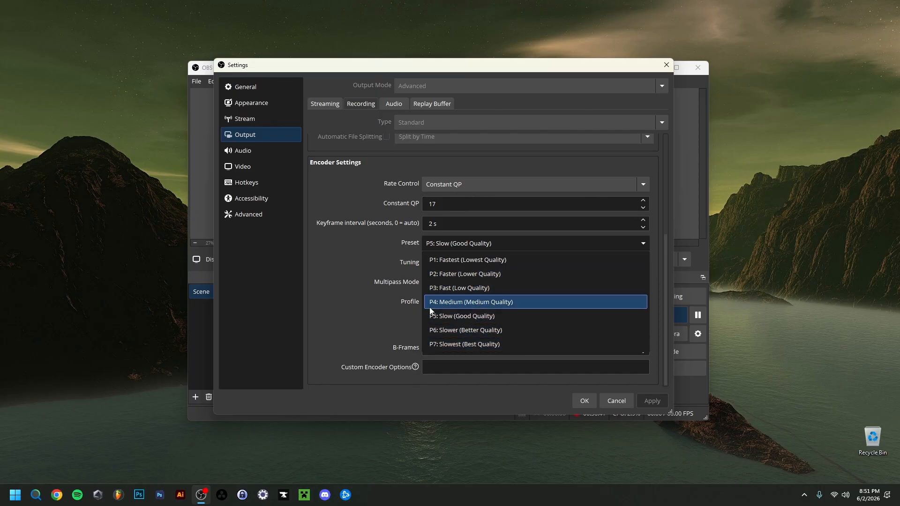
{"action": "left_click", "coordinate": [489, 317]}
{"action": "left_click", "coordinate": [438, 270]}
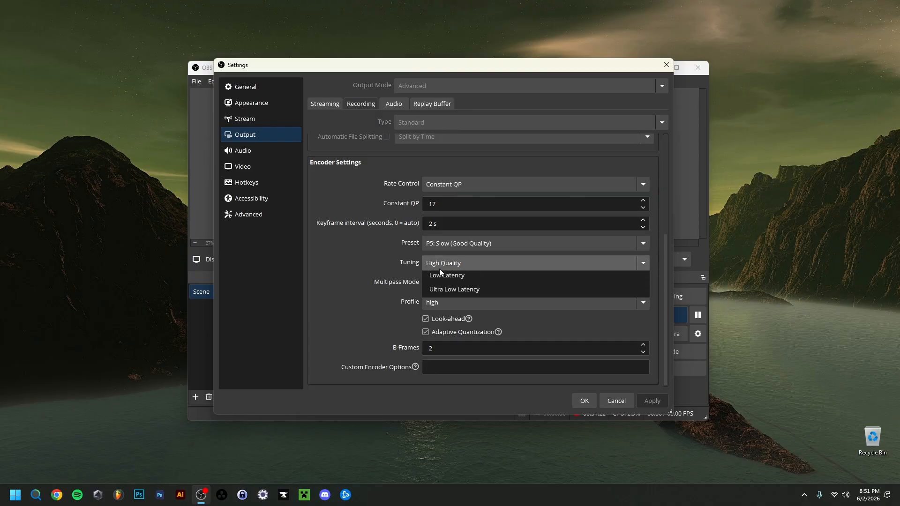
{"action": "left_click", "coordinate": [384, 272]}
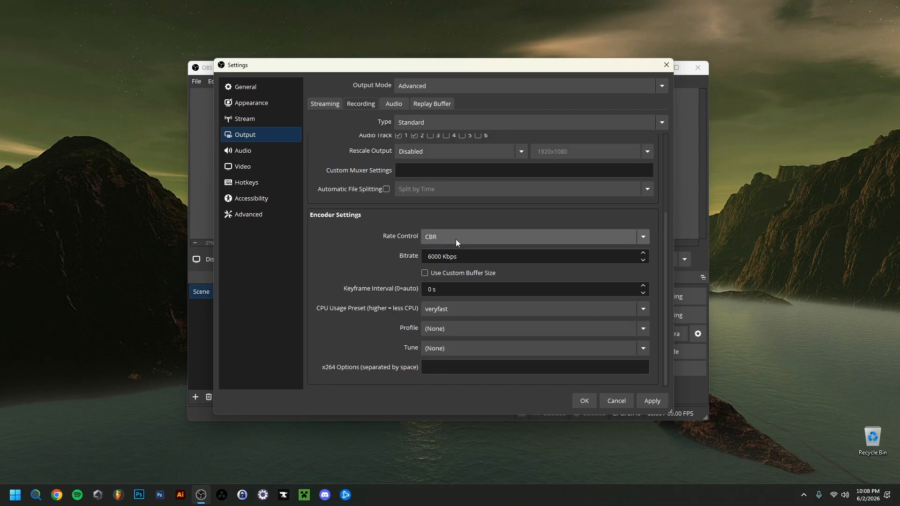
- Set the recording video encoder to x264 and bring its encoder settings into view
{"action": "left_click", "coordinate": [456, 239]}
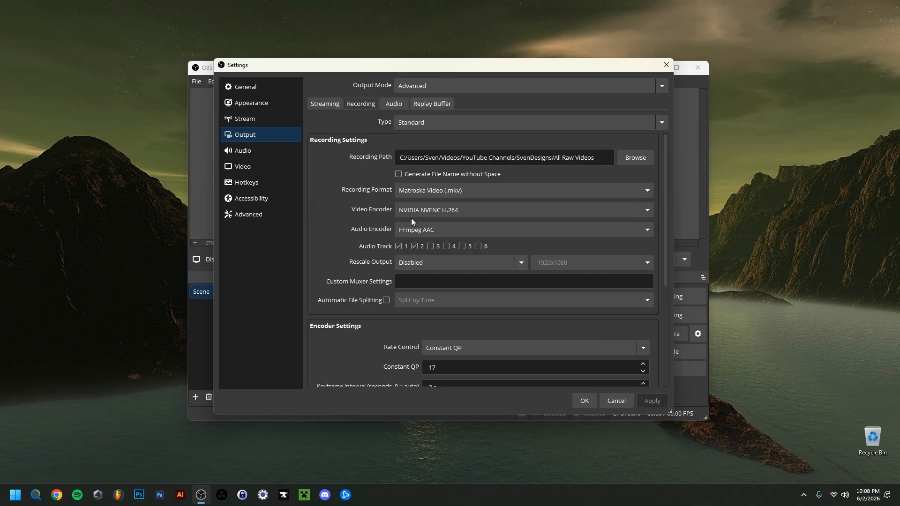
{"action": "left_click", "coordinate": [415, 212]}
{"action": "left_click", "coordinate": [411, 338]}
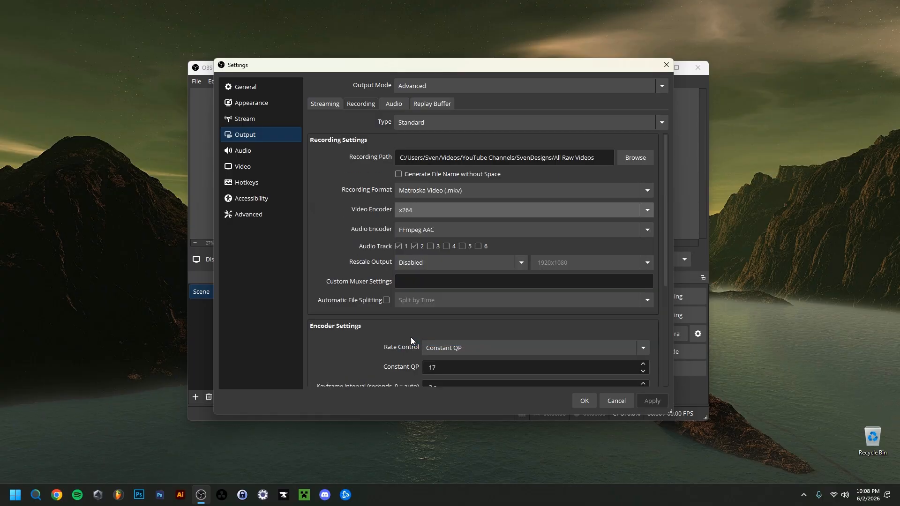
{"action": "scroll", "coordinate": [346, 245], "scroll_direction": "down", "scroll_amount": 3}
{"action": "scroll", "coordinate": [348, 247], "scroll_direction": "down", "scroll_amount": 2}
- Try several CBR bitrates for the x264 recording encoder, including 20000 Kbps
{"action": "left_click_drag", "start_coordinate": [431, 257], "coordinate": [427, 257]}
{"action": "type", "text": "3000 Kbps"}
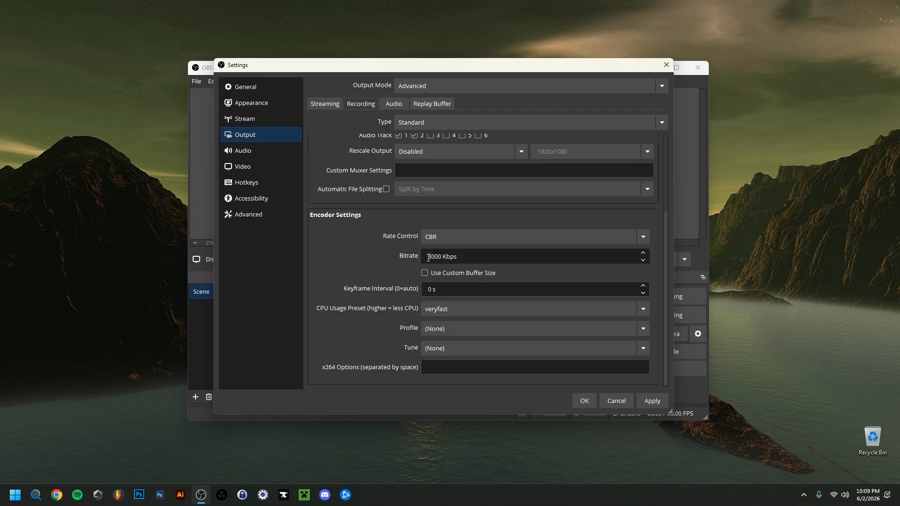
{"action": "type", "text": "5"}
{"action": "left_click_drag", "start_coordinate": [436, 256], "coordinate": [431, 259]}
{"action": "type", "text": "5"}
{"action": "type", "text": "20"}
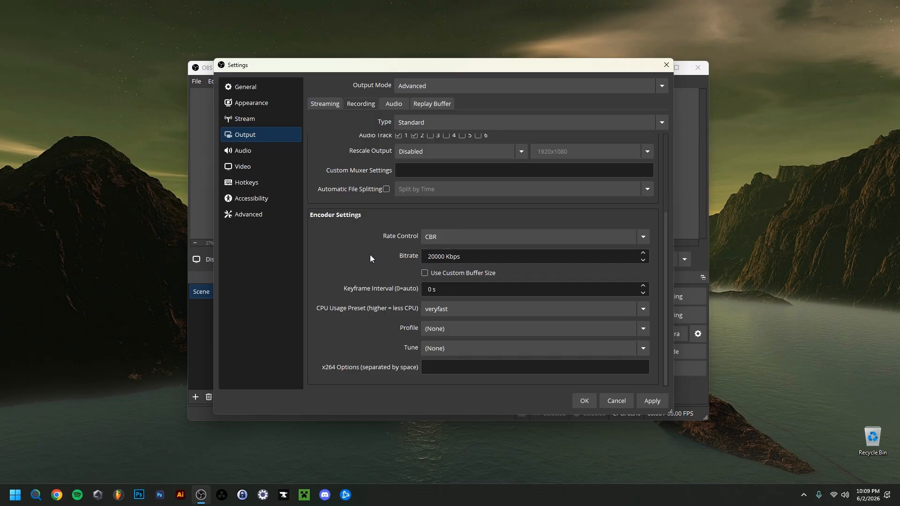
- Set the x264 keyframe interval to 2 s and the CPU usage preset to veryfast
{"action": "left_click", "coordinate": [432, 290]}
{"action": "left_click", "coordinate": [460, 311]}
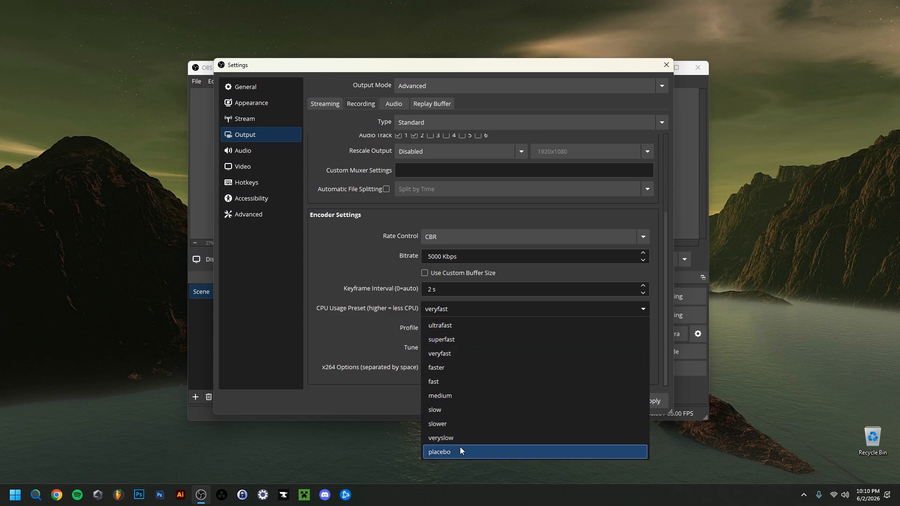
{"action": "left_click", "coordinate": [462, 353]}
- Set the x264 profile to high and view the available tune options
{"action": "left_click", "coordinate": [452, 331]}
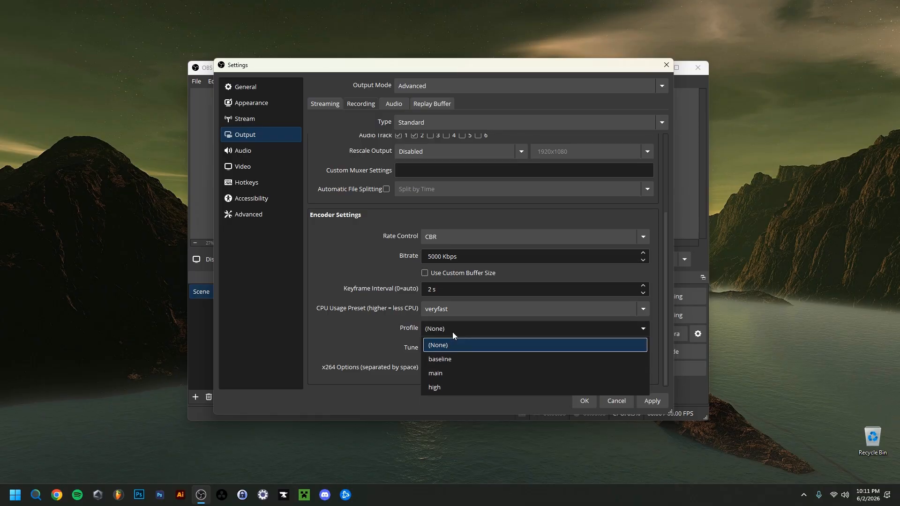
{"action": "left_click", "coordinate": [446, 386]}
{"action": "left_click", "coordinate": [435, 348]}
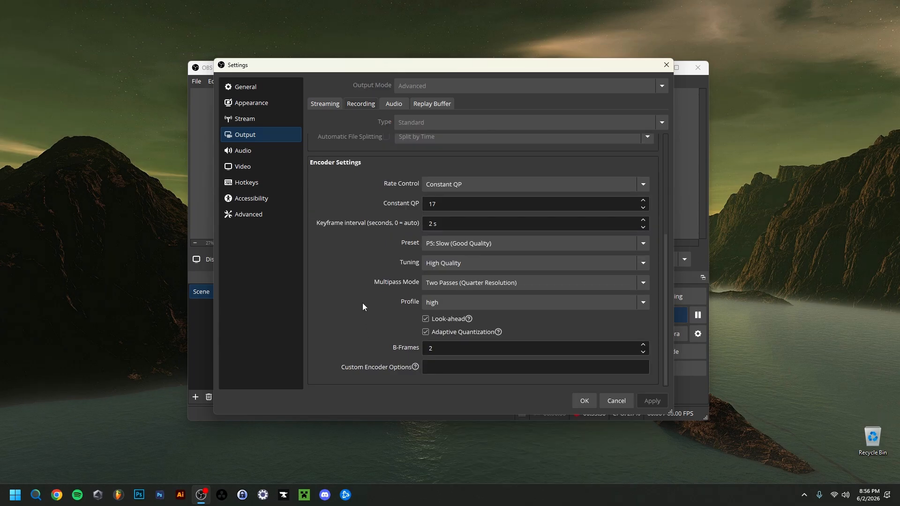
- View the bitrates of the output audio tracks and the general audio settings
{"action": "left_click", "coordinate": [398, 105]}
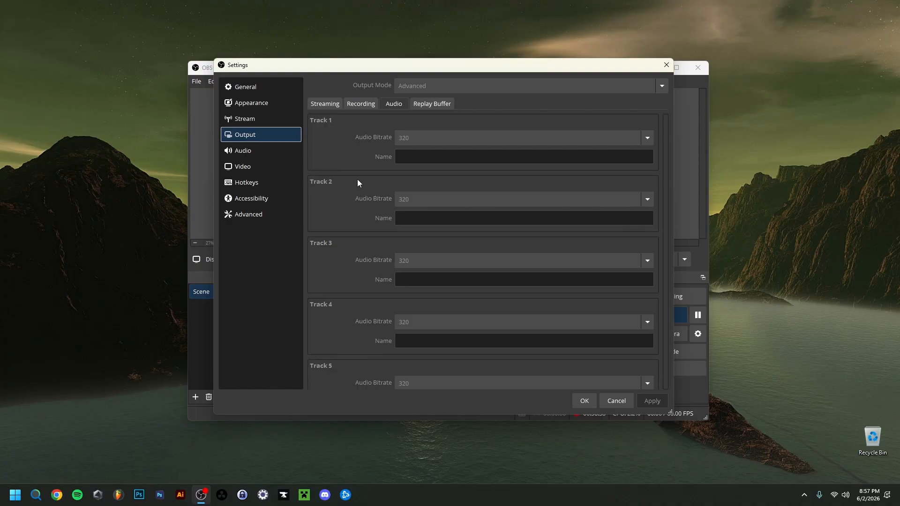
{"action": "left_click", "coordinate": [248, 151]}
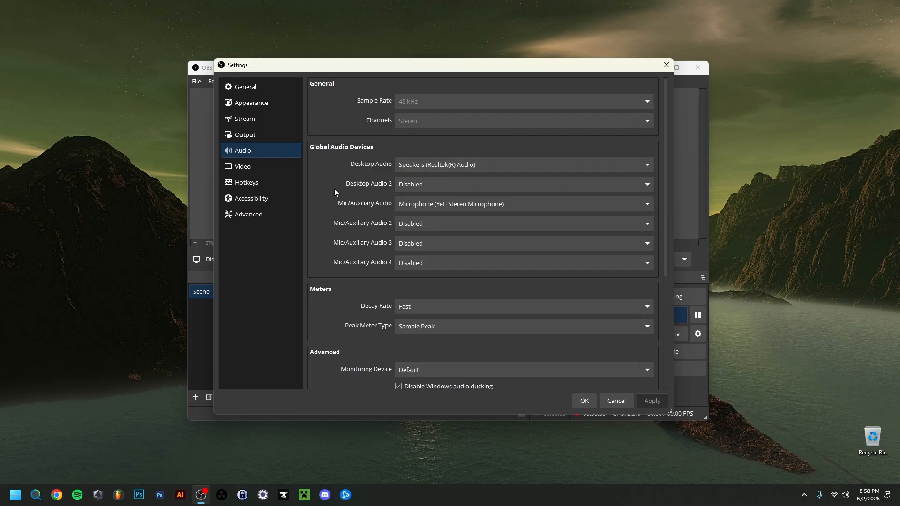
- Review the available desktop audio devices and choose Speakers (Realtek(R) Audio)
{"action": "left_click", "coordinate": [412, 167]}
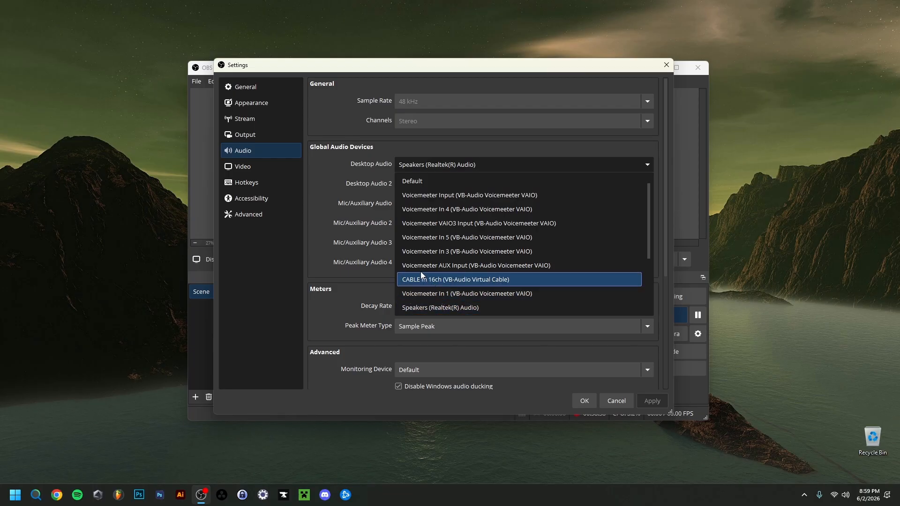
{"action": "scroll", "coordinate": [437, 238], "scroll_direction": "down", "scroll_amount": 3}
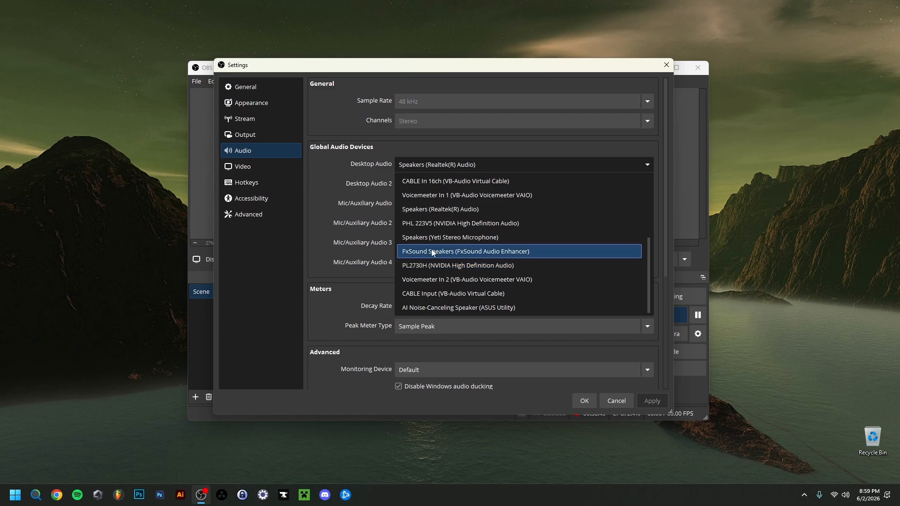
{"action": "scroll", "coordinate": [443, 266], "scroll_direction": "up", "scroll_amount": 2}
{"action": "scroll", "coordinate": [441, 269], "scroll_direction": "up", "scroll_amount": 1}
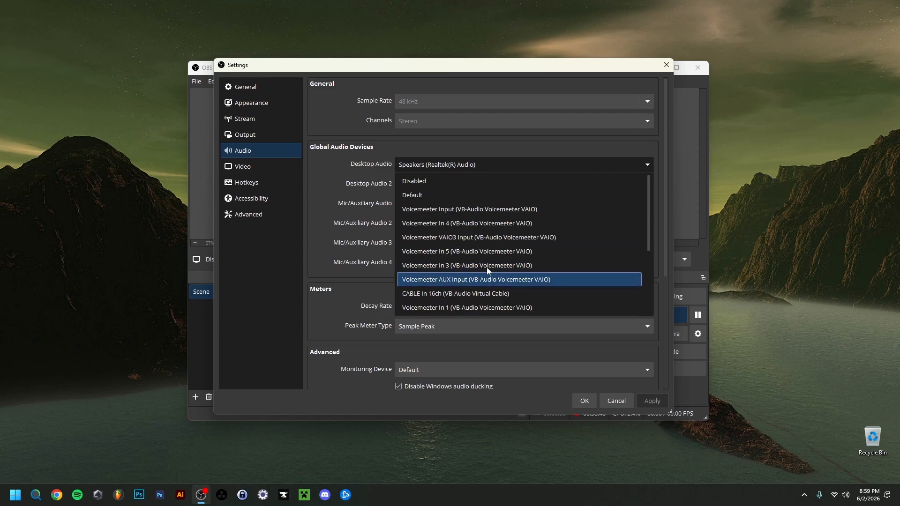
{"action": "scroll", "coordinate": [440, 254], "scroll_direction": "down", "scroll_amount": 3}
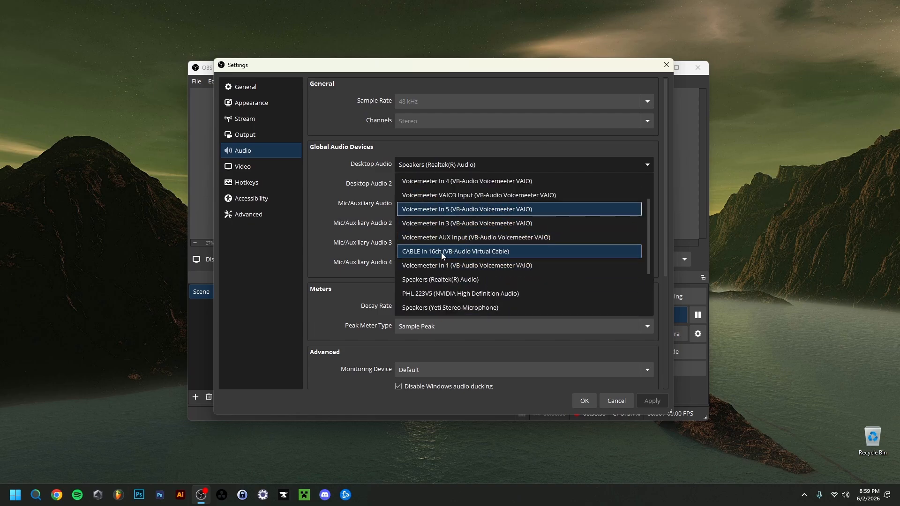
{"action": "scroll", "coordinate": [441, 263], "scroll_direction": "up", "scroll_amount": 3}
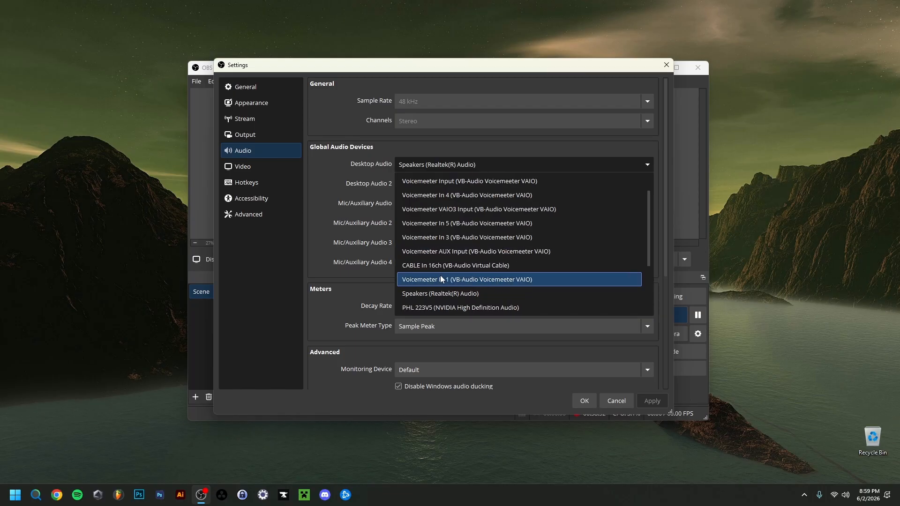
{"action": "scroll", "coordinate": [434, 274], "scroll_direction": "down", "scroll_amount": 1}
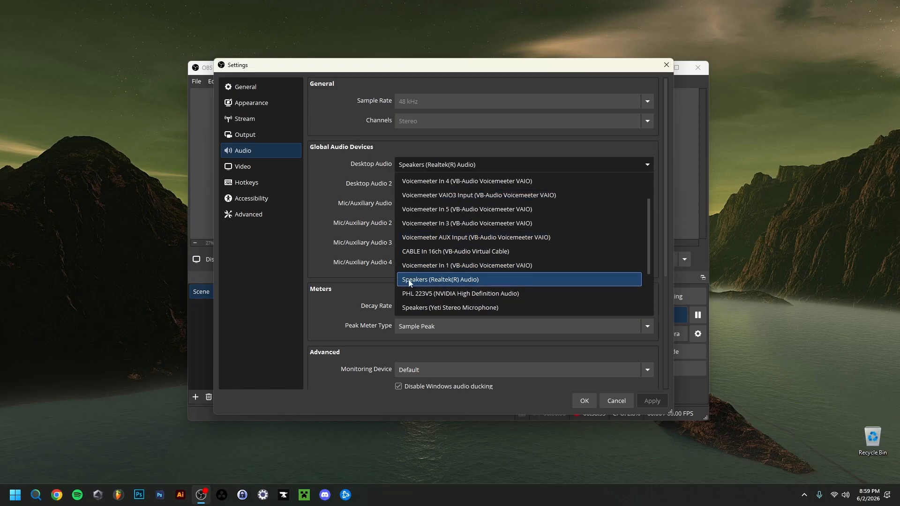
{"action": "left_click", "coordinate": [435, 280]}
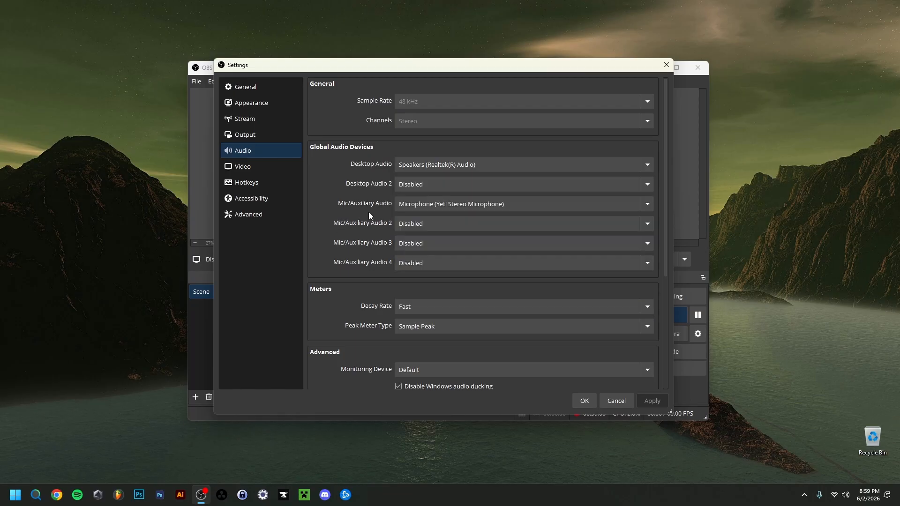
- Review the microphone devices available for the first Mic/Auxiliary Audio input
{"action": "left_click", "coordinate": [397, 207]}
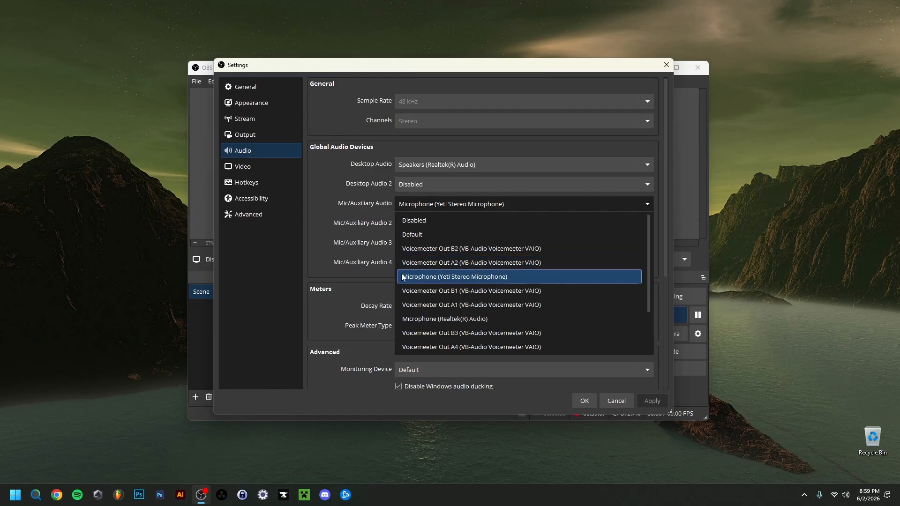
{"action": "scroll", "coordinate": [457, 277], "scroll_direction": "down", "scroll_amount": 1}
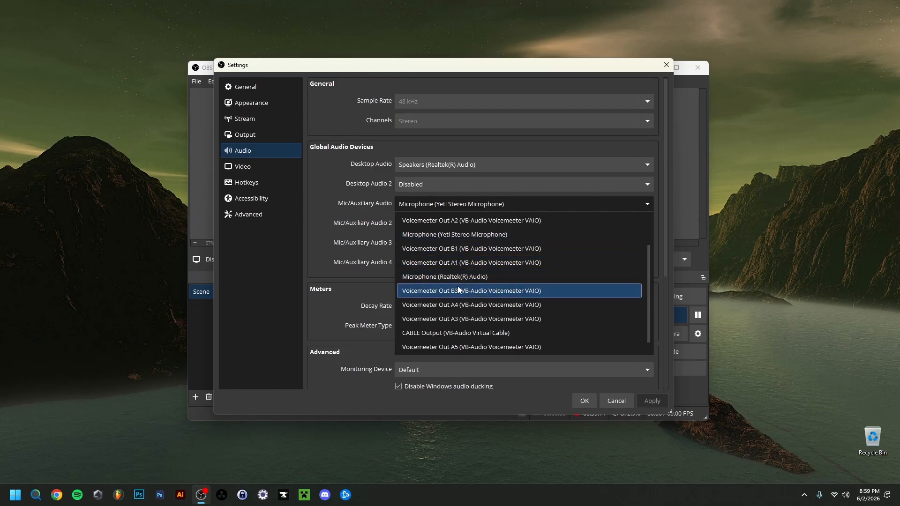
{"action": "scroll", "coordinate": [458, 287], "scroll_direction": "down", "scroll_amount": 1}
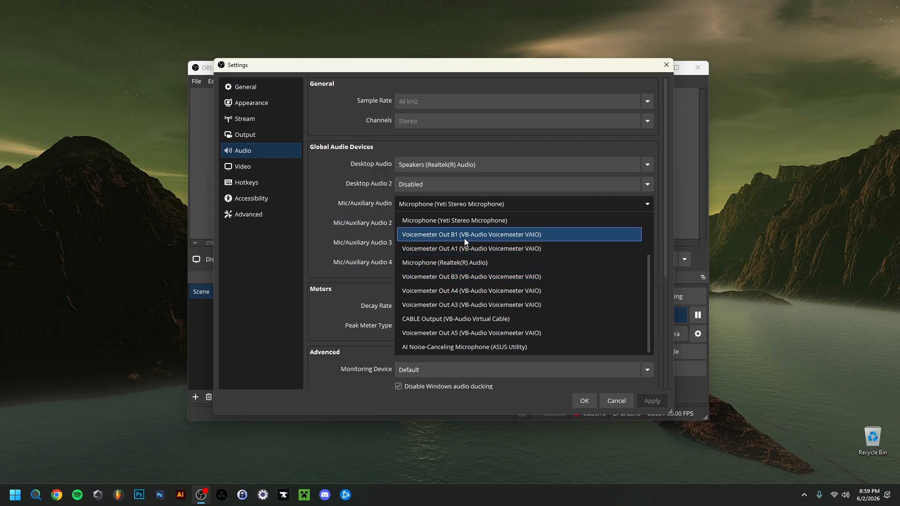
{"action": "scroll", "coordinate": [473, 342], "scroll_direction": "up", "scroll_amount": 2}
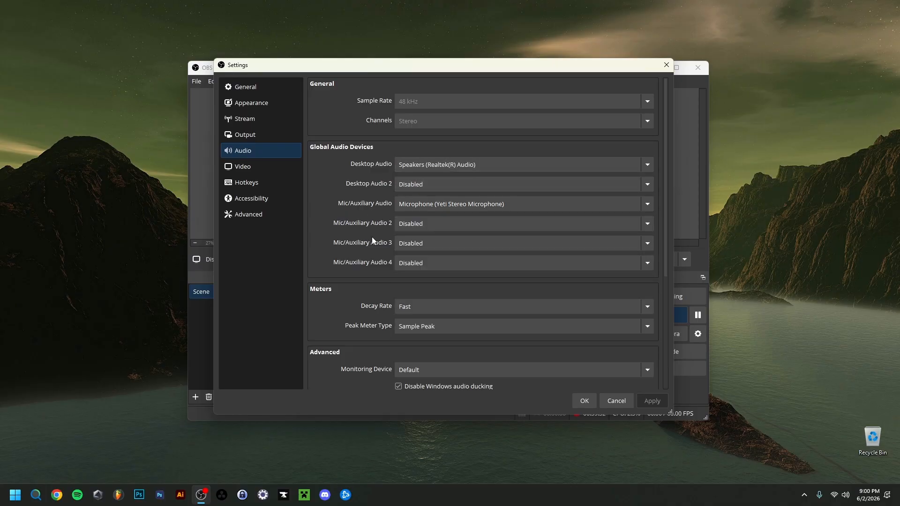
- Review the output (scaled) resolution options in the video settings and set the common FPS value to 60
{"action": "left_click", "coordinate": [258, 167]}
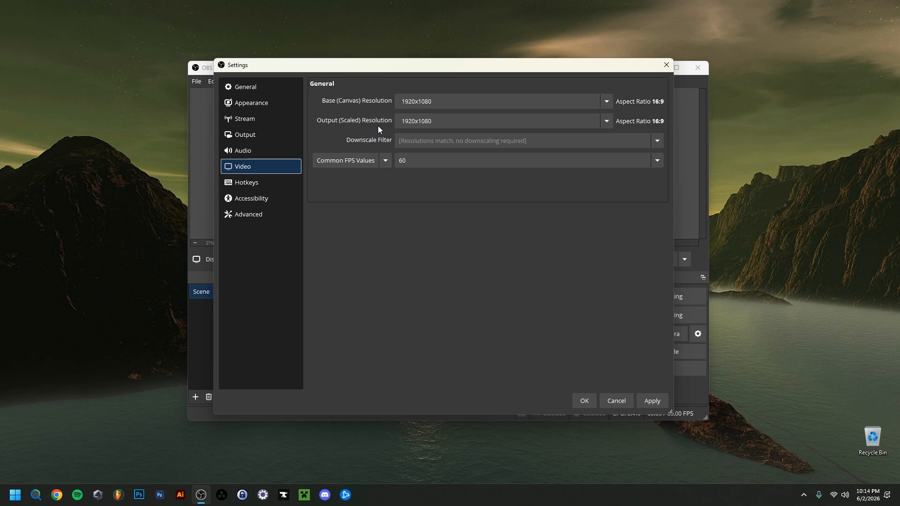
{"action": "left_click", "coordinate": [461, 124]}
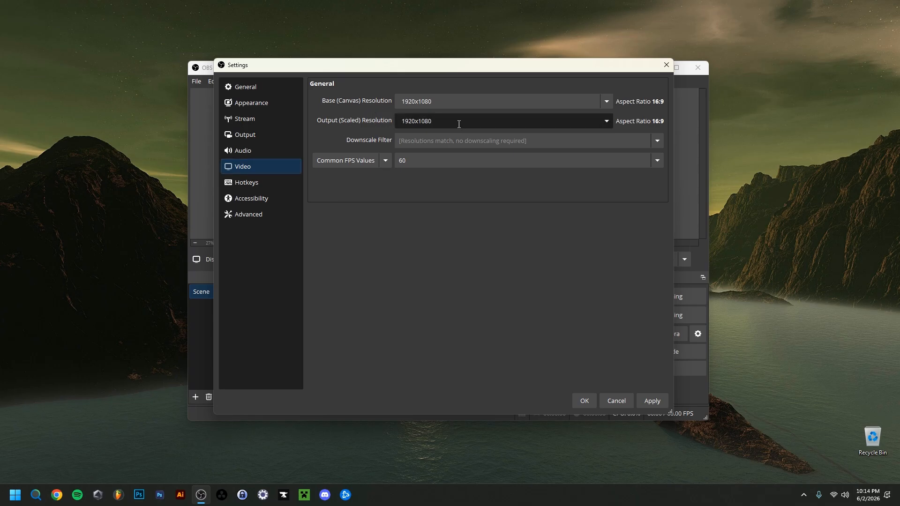
{"action": "left_click", "coordinate": [606, 121]}
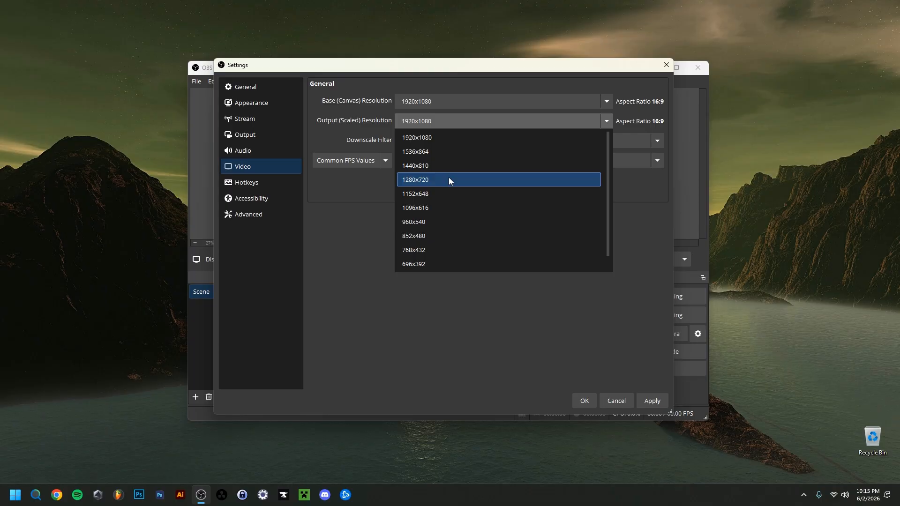
{"action": "key", "text": "Escape"}
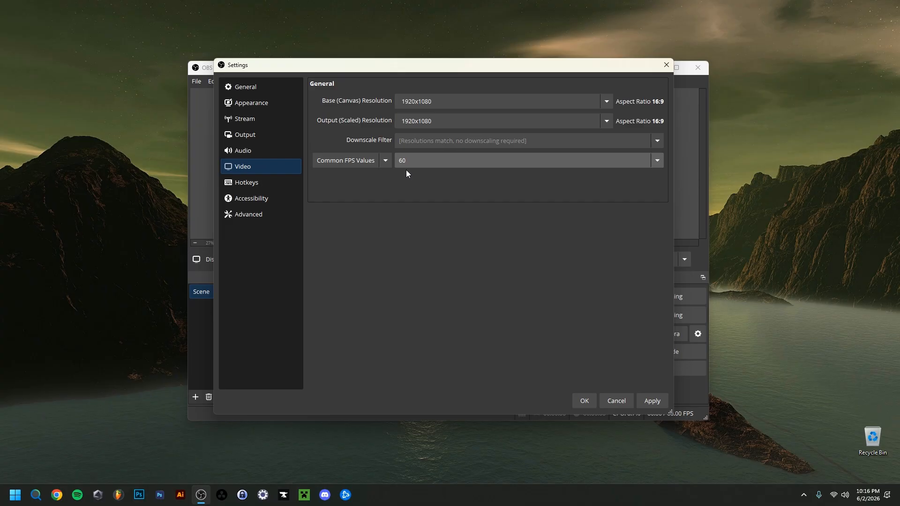
{"action": "left_click", "coordinate": [421, 162]}
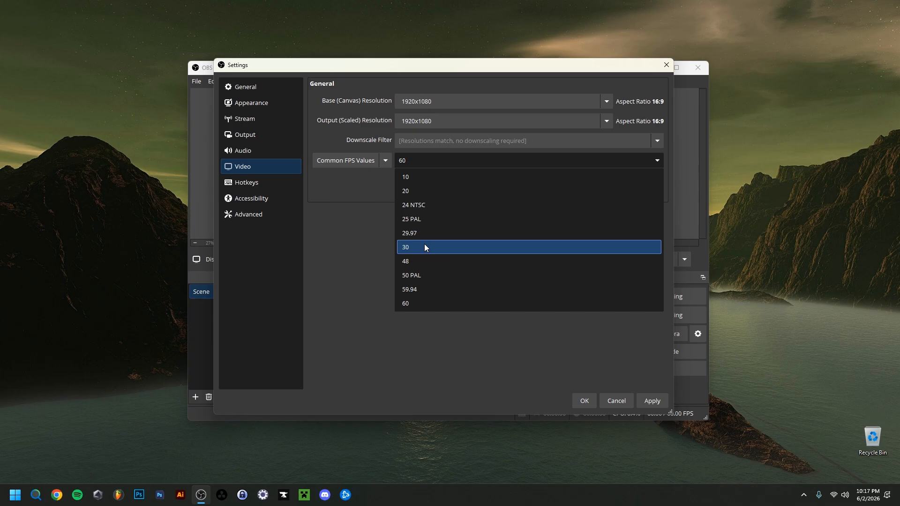
{"action": "left_click", "coordinate": [427, 303]}
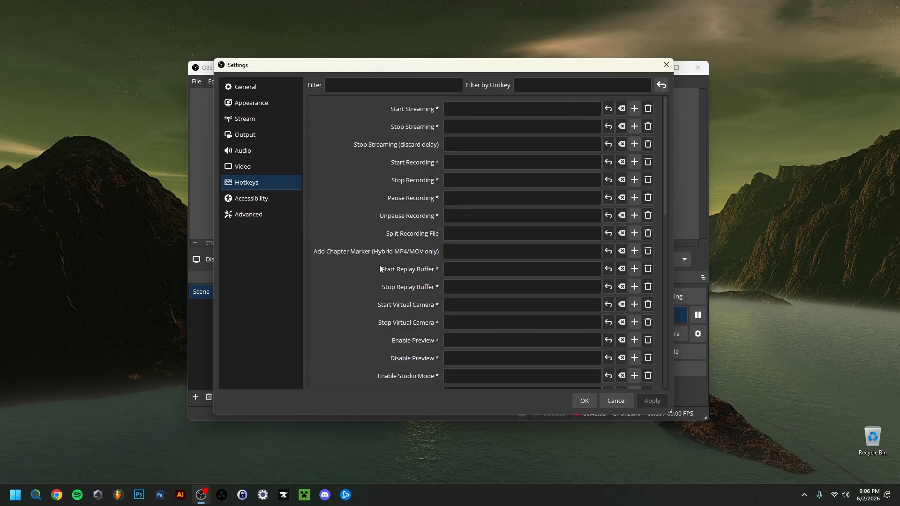
- Examine the list of hotkeys, the accessibility colors and the advanced settings
{"action": "scroll", "coordinate": [364, 294], "scroll_direction": "down", "scroll_amount": 3}
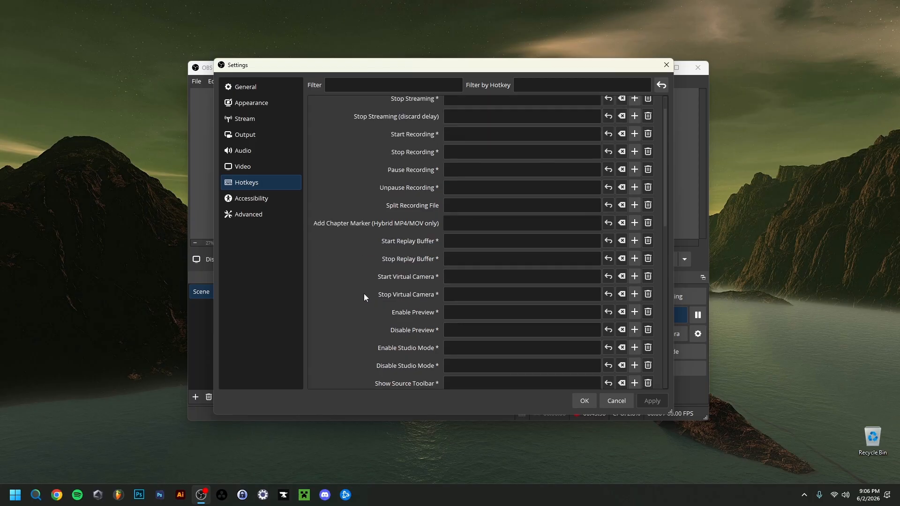
{"action": "scroll", "coordinate": [362, 297], "scroll_direction": "up", "scroll_amount": 3}
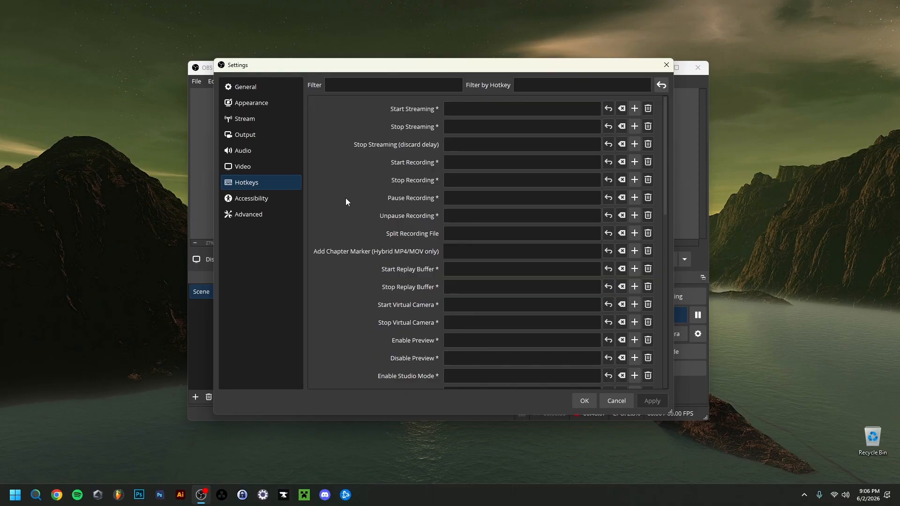
{"action": "left_click", "coordinate": [255, 202]}
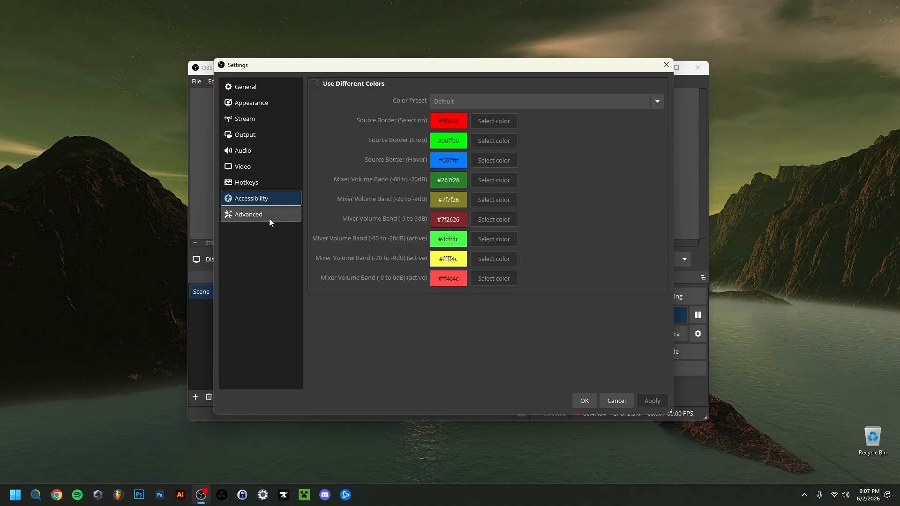
{"action": "left_click", "coordinate": [255, 218]}
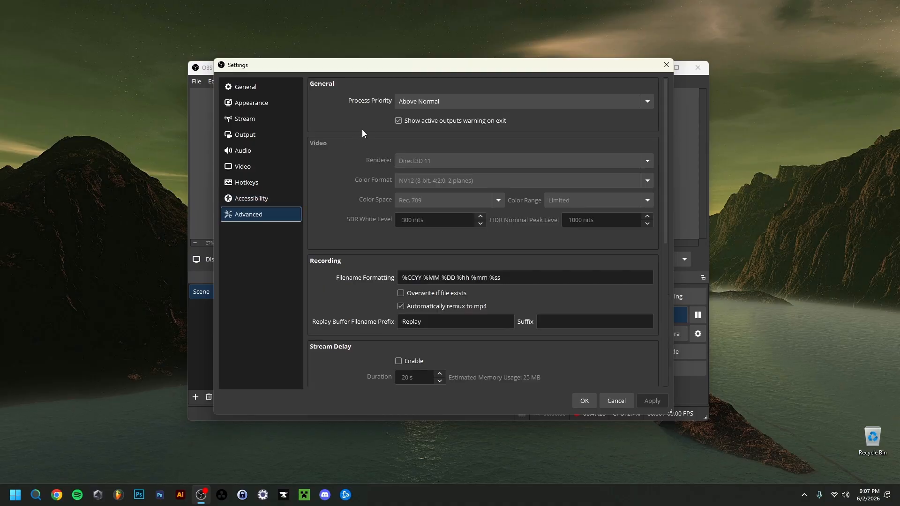
- Set the process priority to Above Normal in the advanced settings and save the settings
{"action": "left_click", "coordinate": [406, 104]}
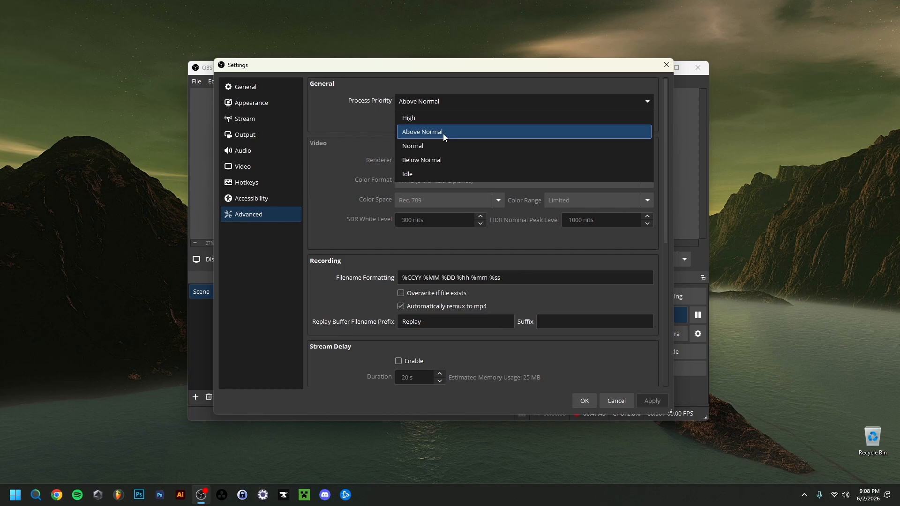
{"action": "left_click", "coordinate": [443, 134]}
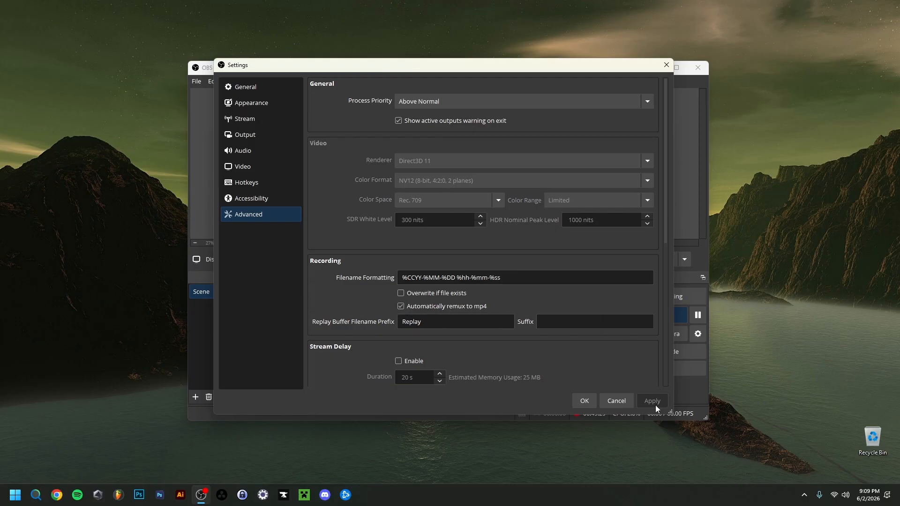
{"action": "left_click", "coordinate": [586, 405]}
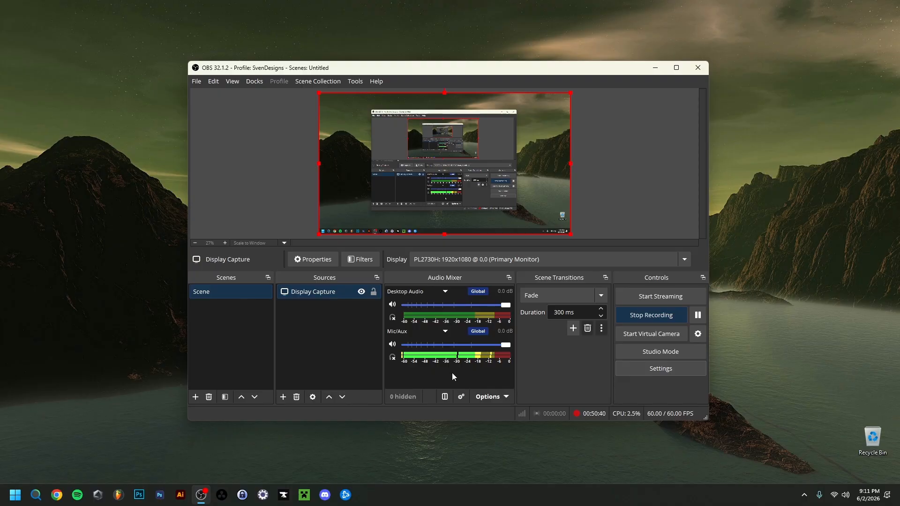
- Review the audio options of the Mic/Aux source and examine its list of audio filters, including the NVIDIA Audio Effects configuration
{"action": "left_click", "coordinate": [429, 332]}
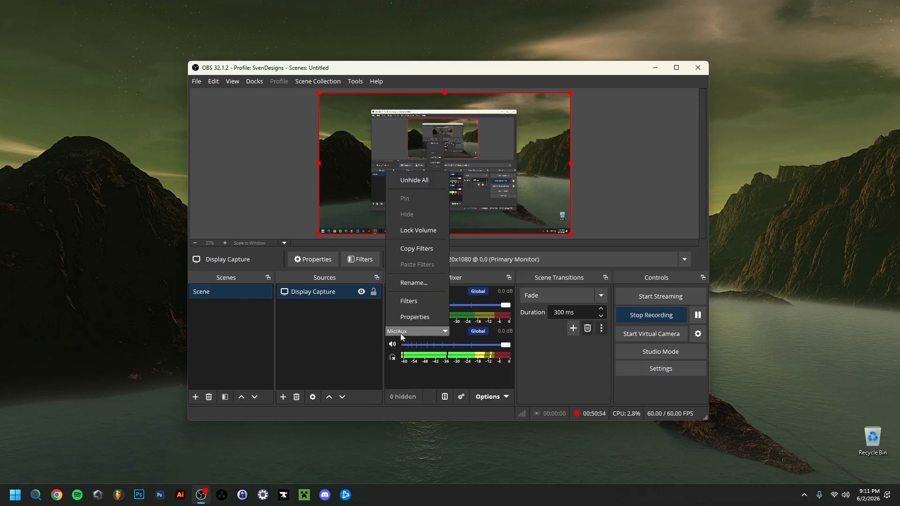
{"action": "left_click", "coordinate": [427, 333]}
{"action": "left_click", "coordinate": [427, 333]}
{"action": "left_click", "coordinate": [428, 365]}
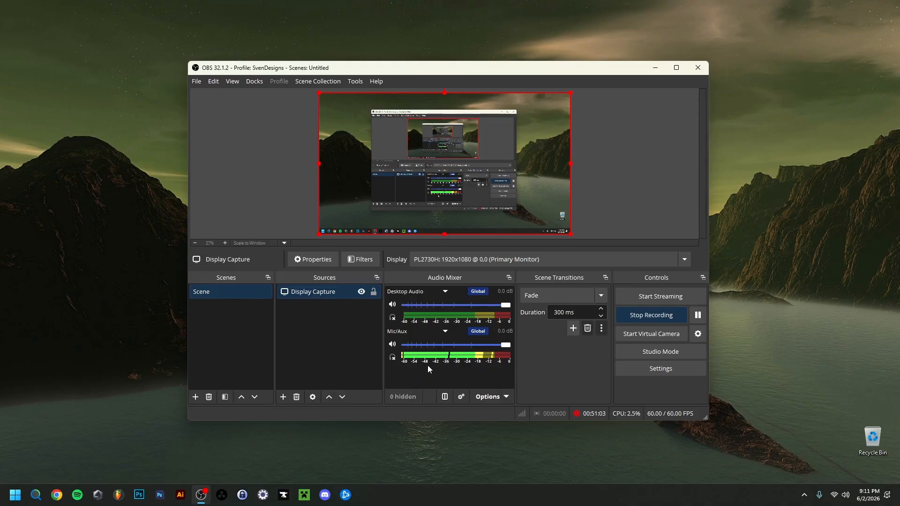
{"action": "left_click", "coordinate": [393, 358]}
{"action": "left_click", "coordinate": [401, 333]}
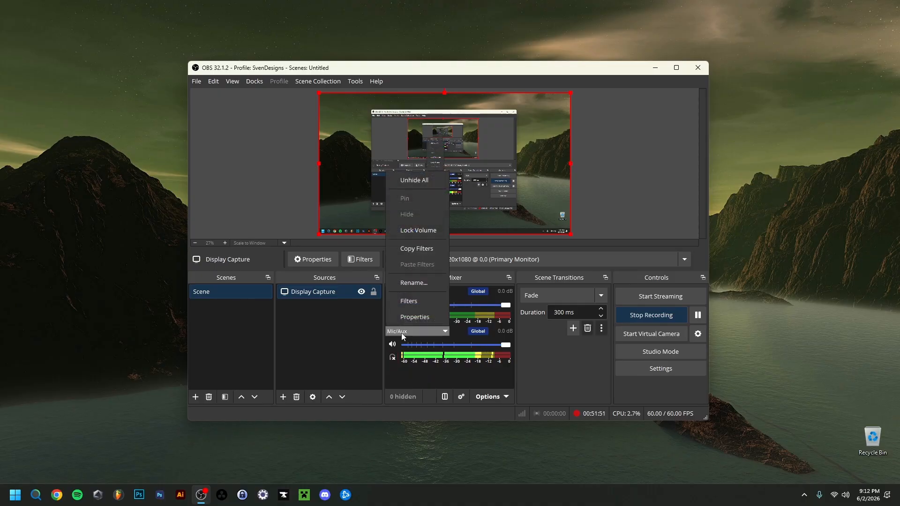
{"action": "left_click", "coordinate": [406, 303]}
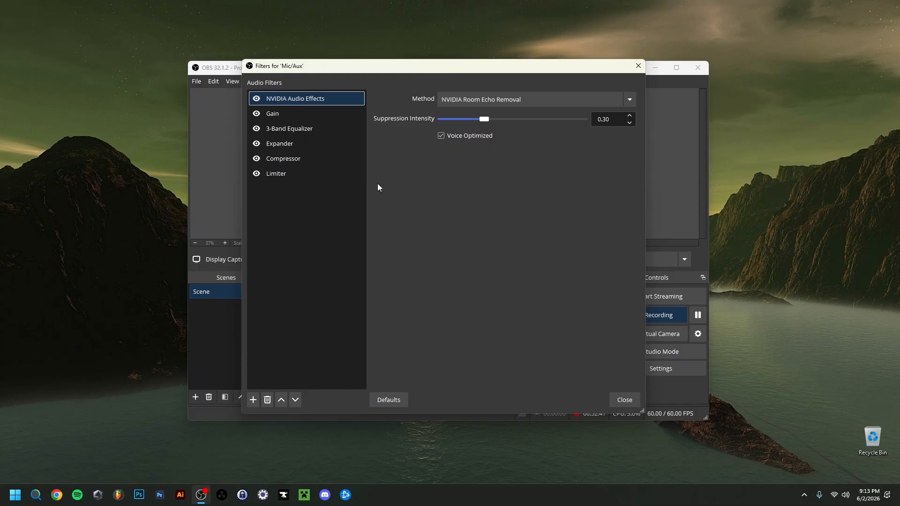
{"action": "left_click", "coordinate": [623, 400]}
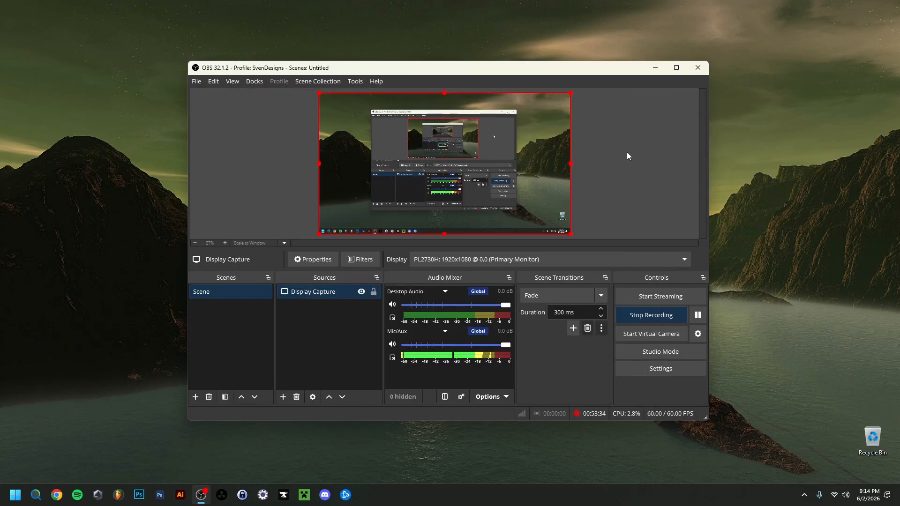